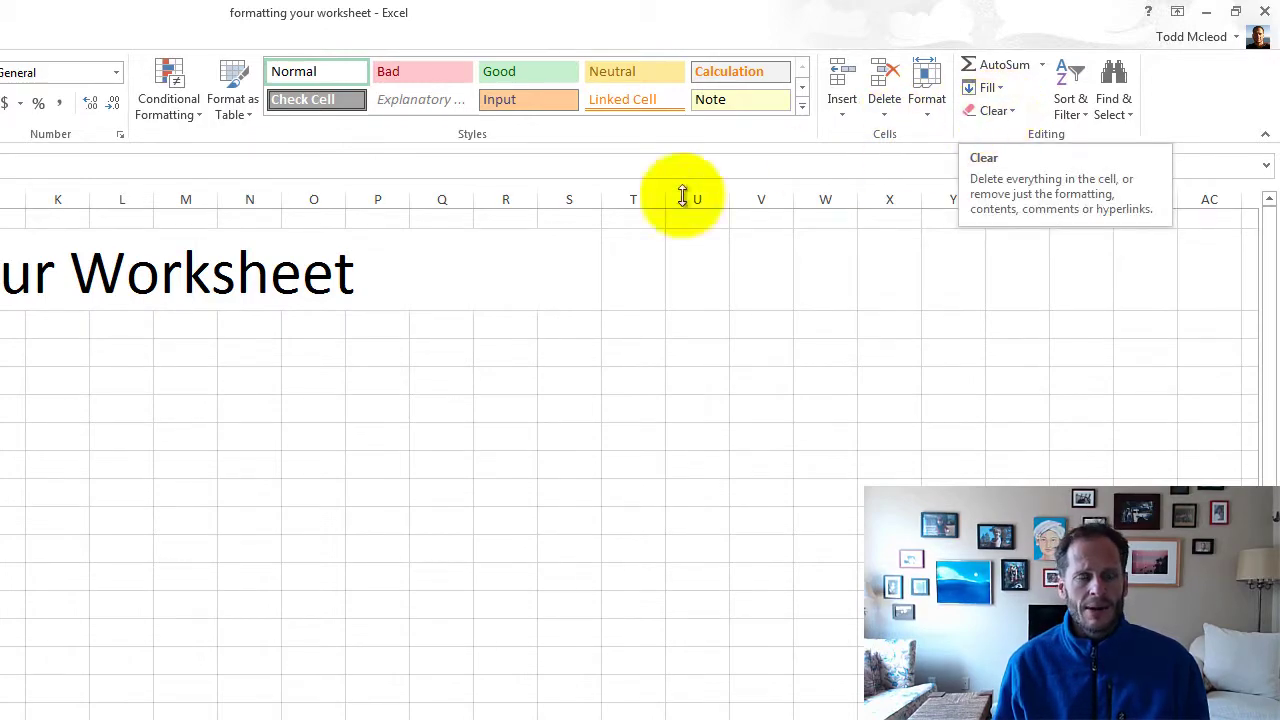
Step: Open the example 1 worksheet and examine the title and border formatting of the Original Table
click(420, 379)
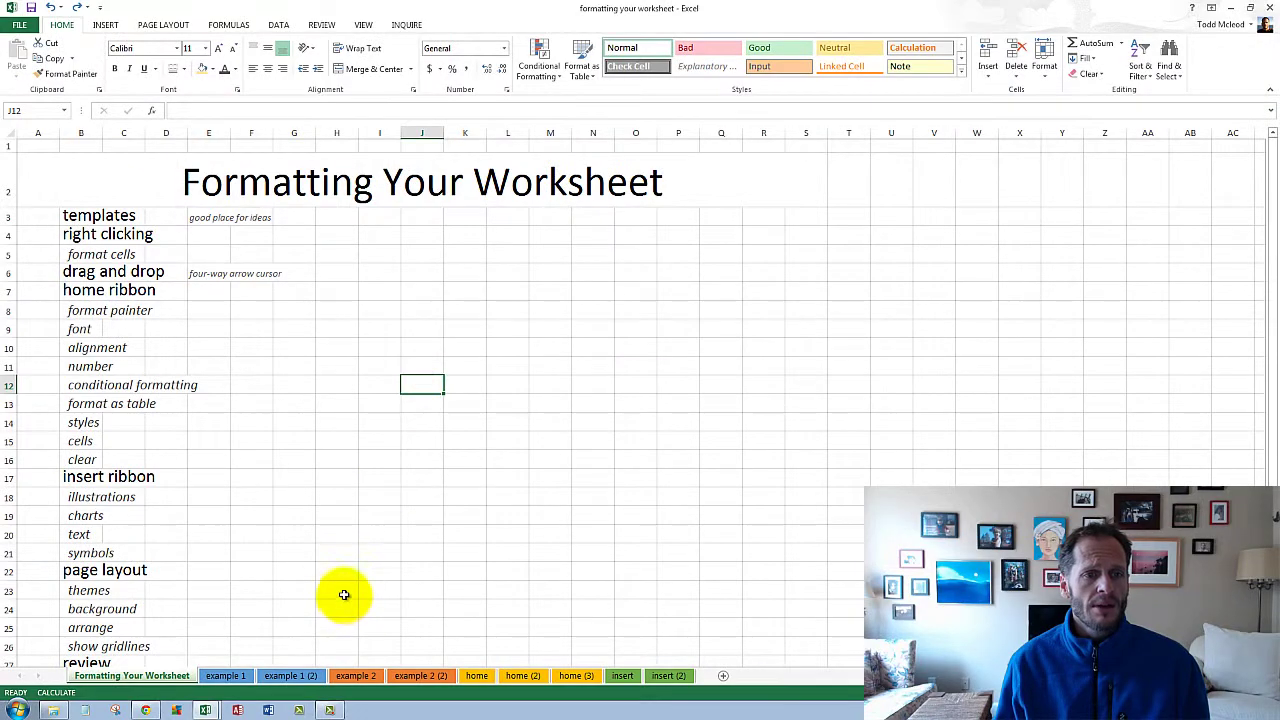
click(227, 677)
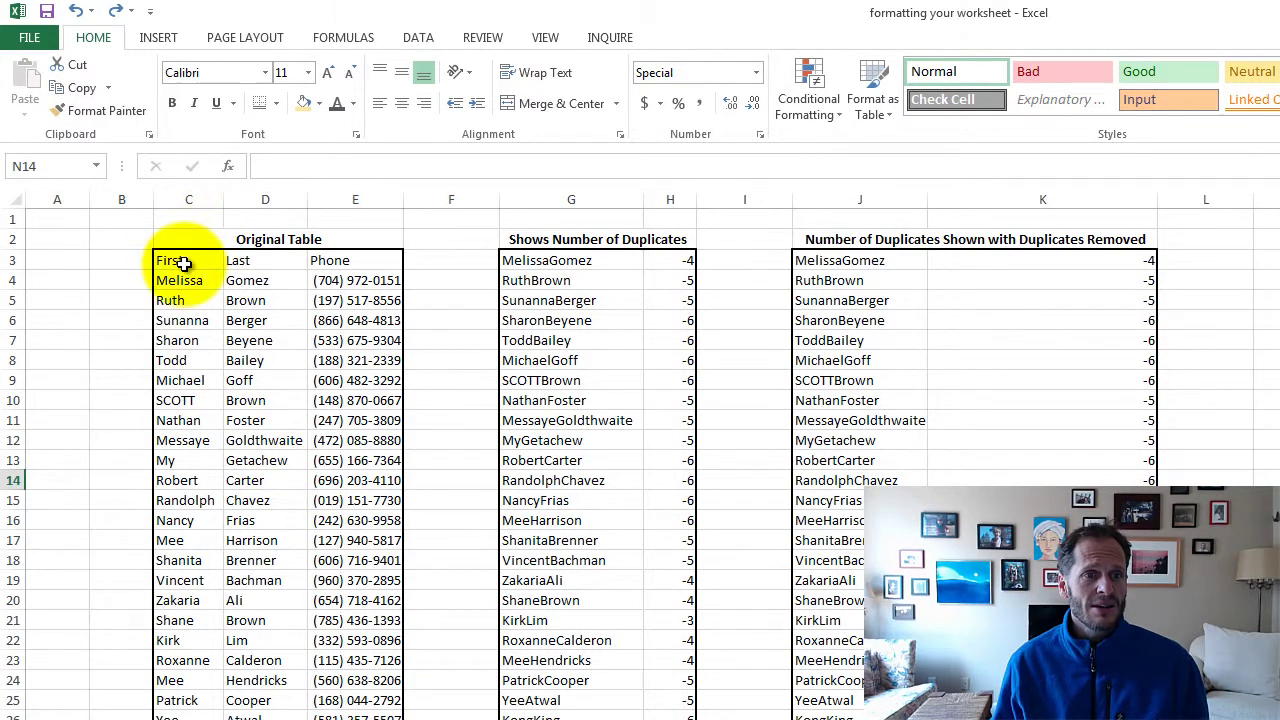
drag(180, 262, 349, 657)
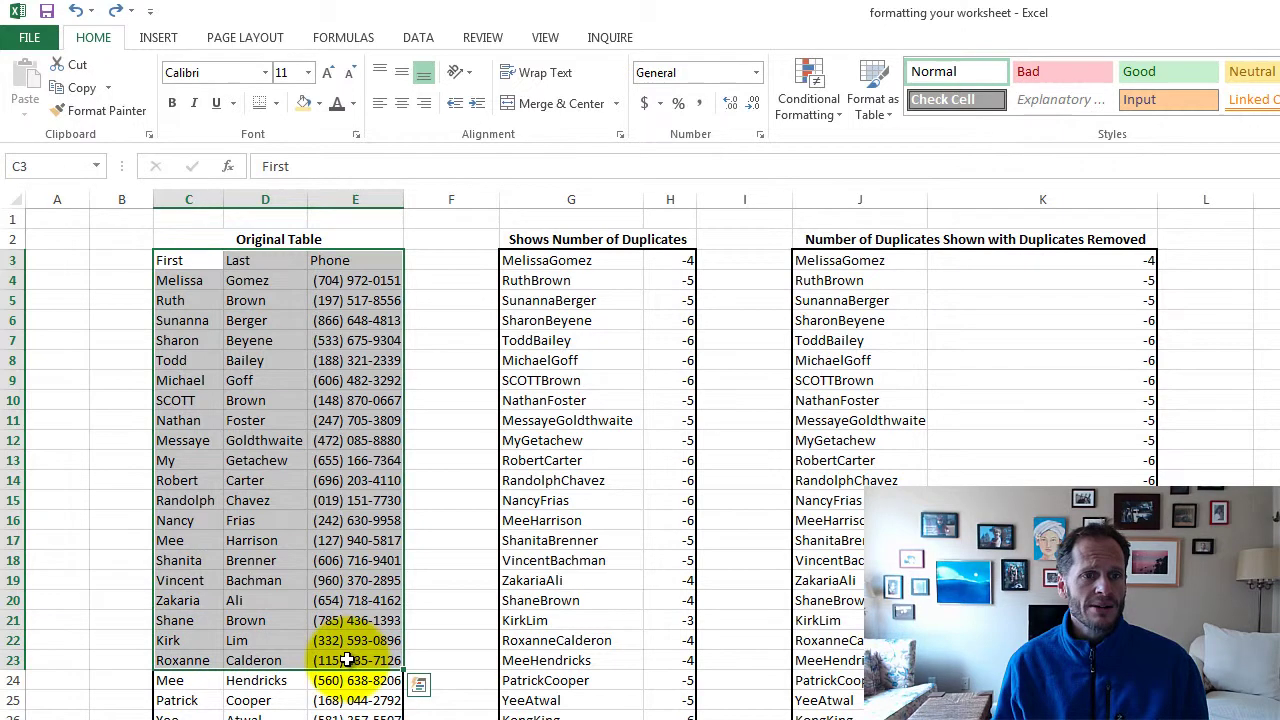
click(320, 240)
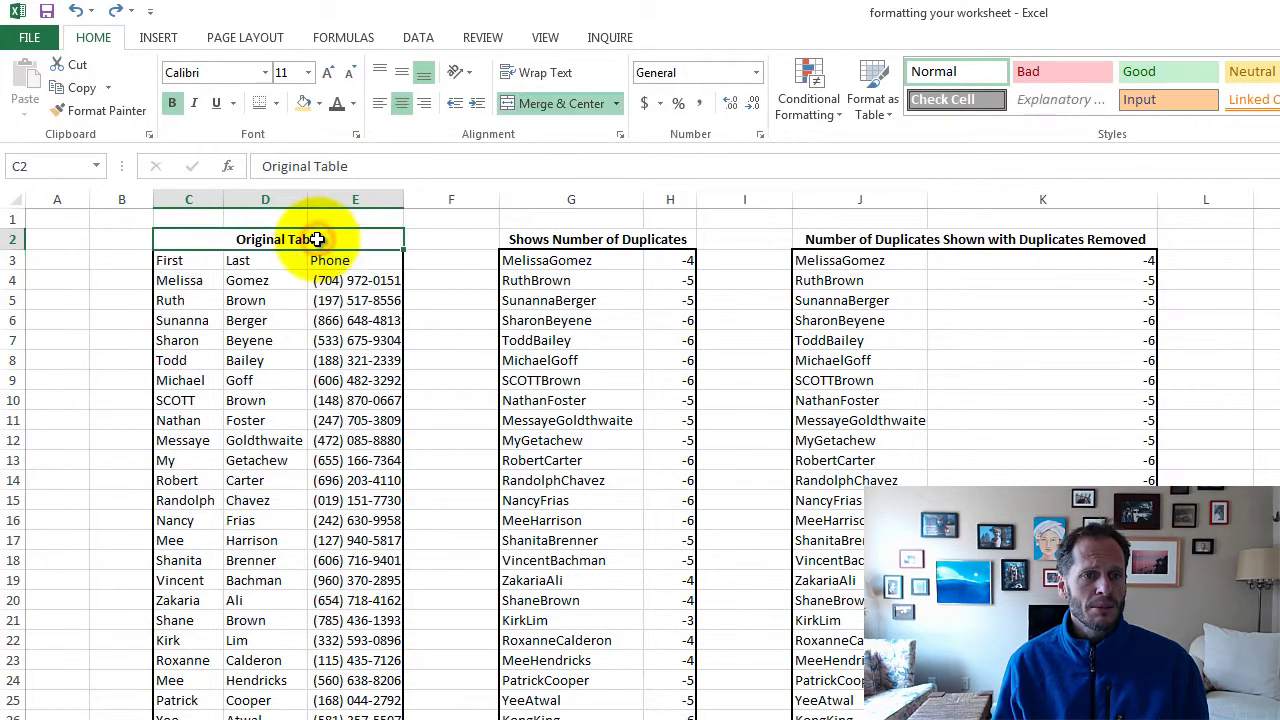
key(ctrl+z)
click(243, 360)
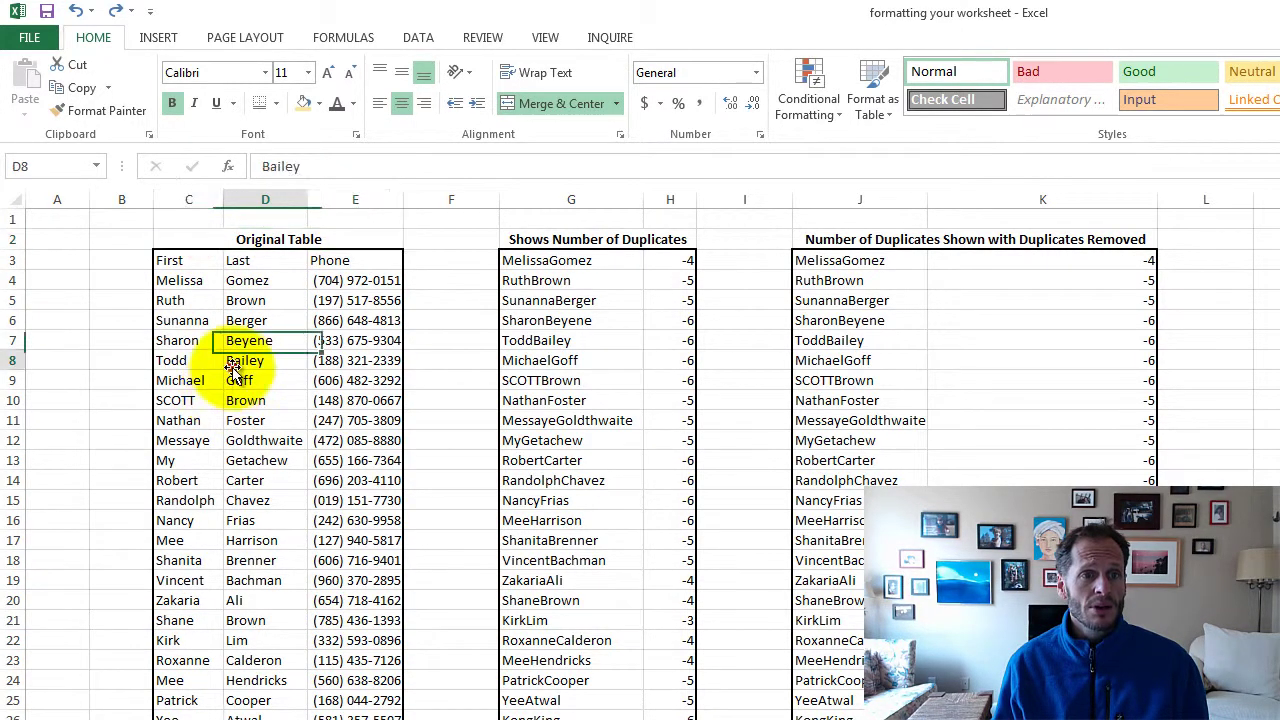
click(214, 242)
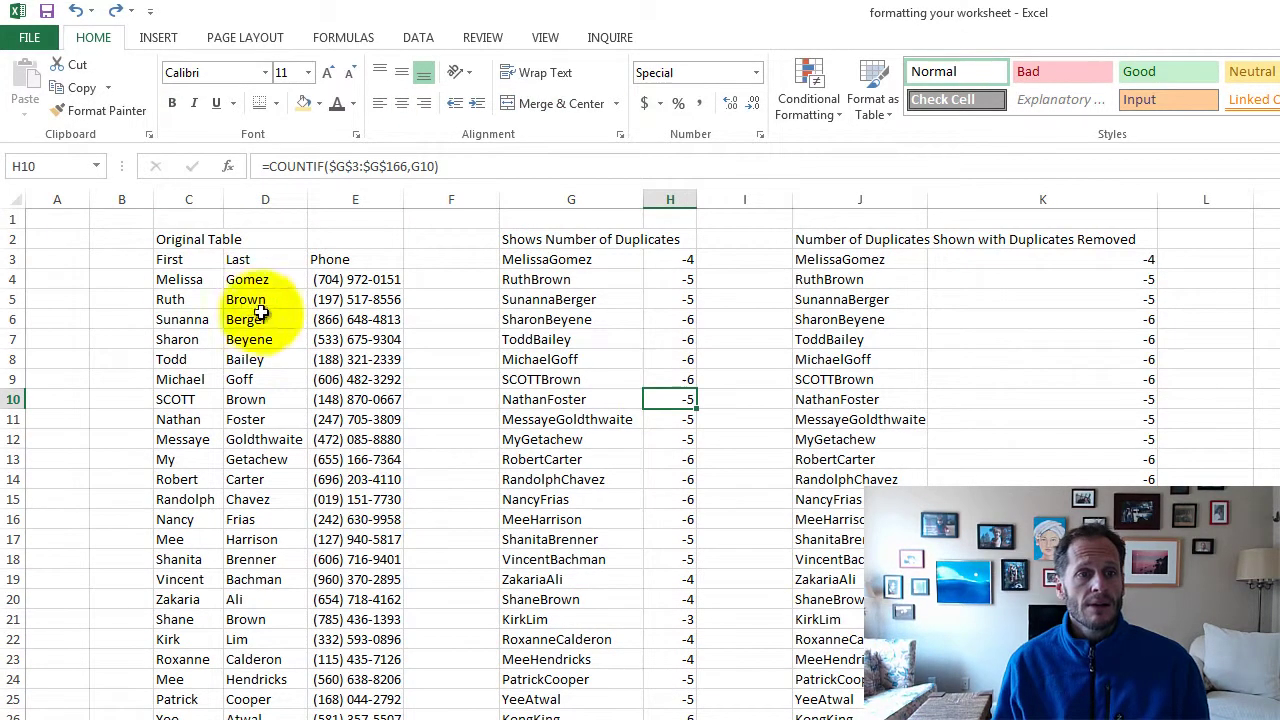
Step: Apply a thick box border around the entire Original Table data range, starting at C3 and covering columns C to E
click(176, 263)
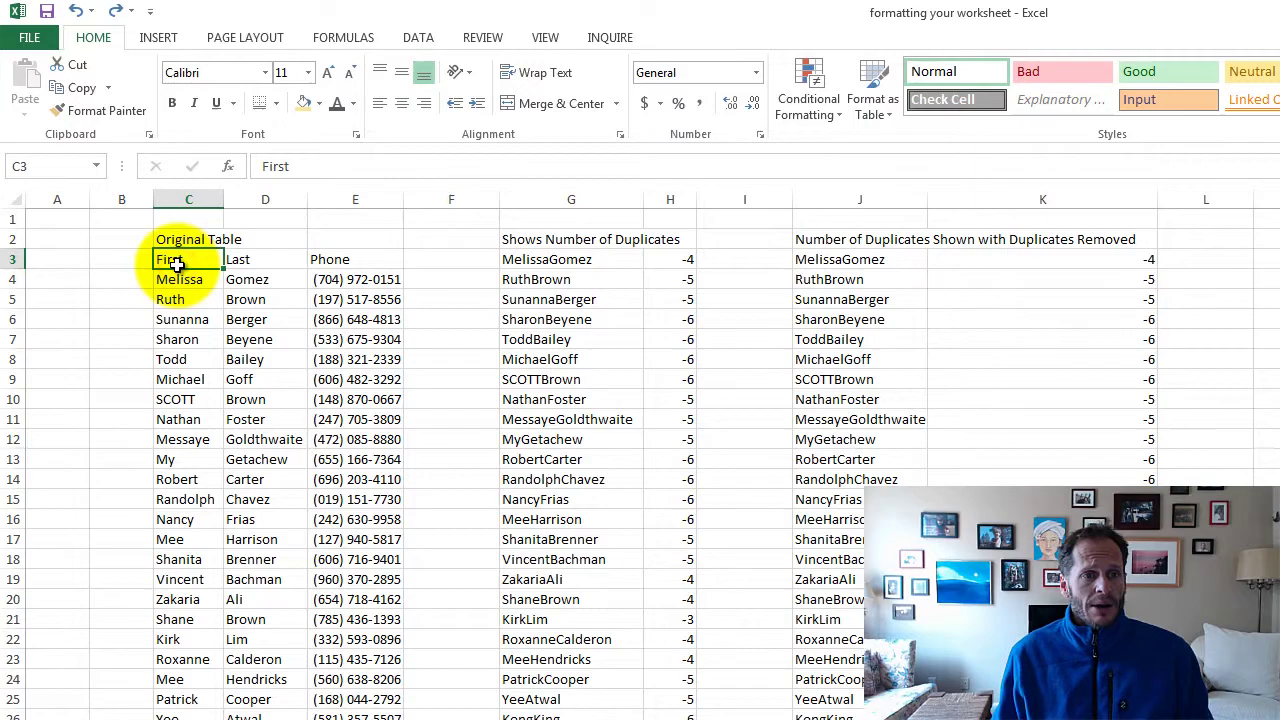
key(ctrl+shift+Down)
key(ctrl+shift+Right)
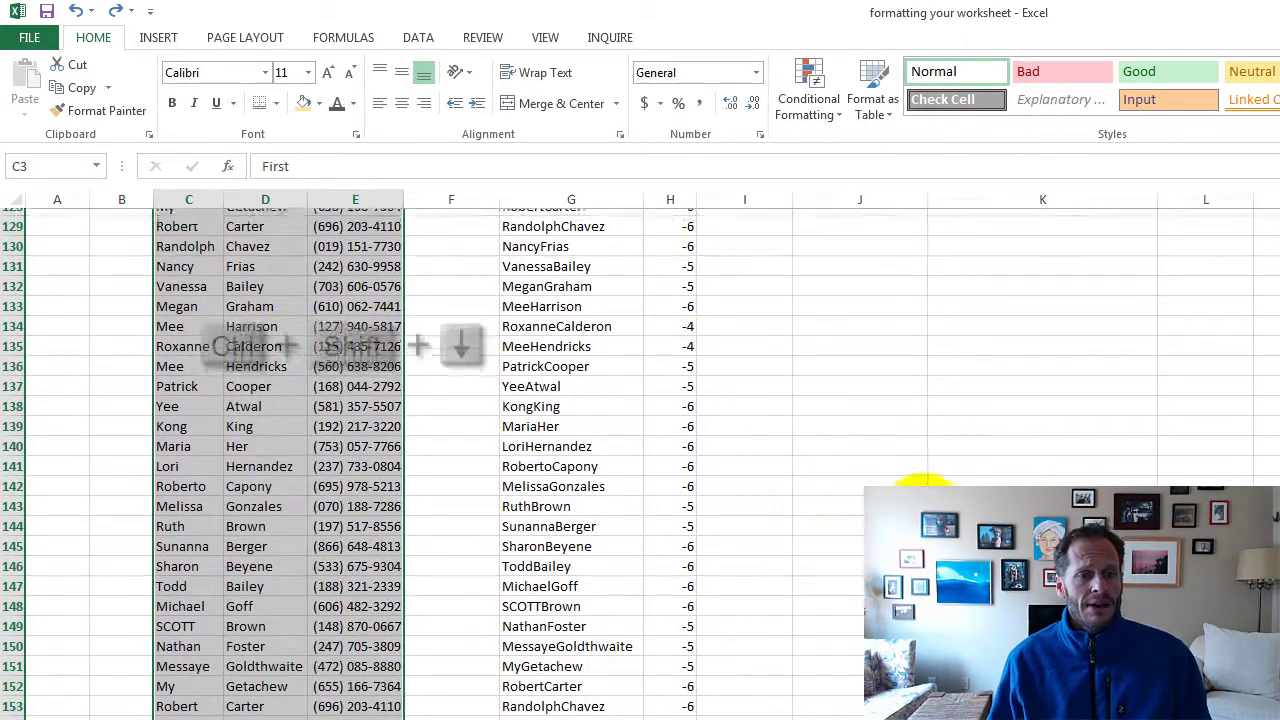
scroll(925, 483, up, 20)
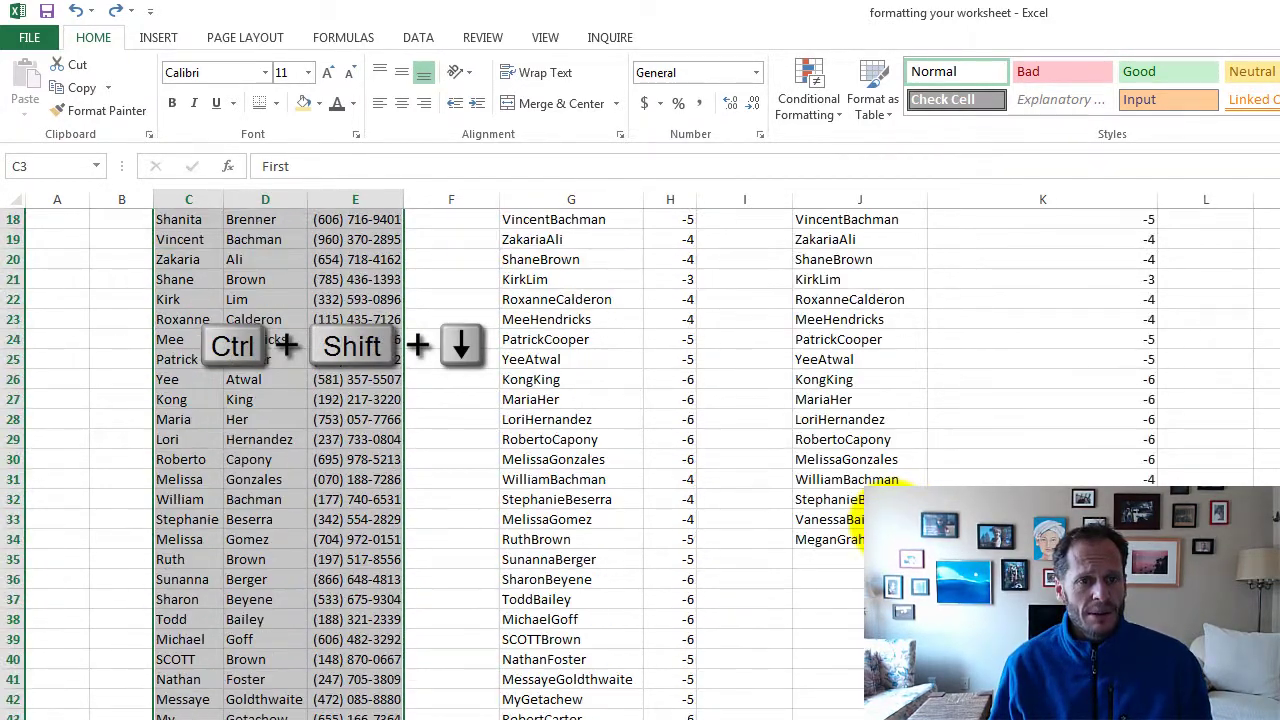
scroll(900, 485, up, 6)
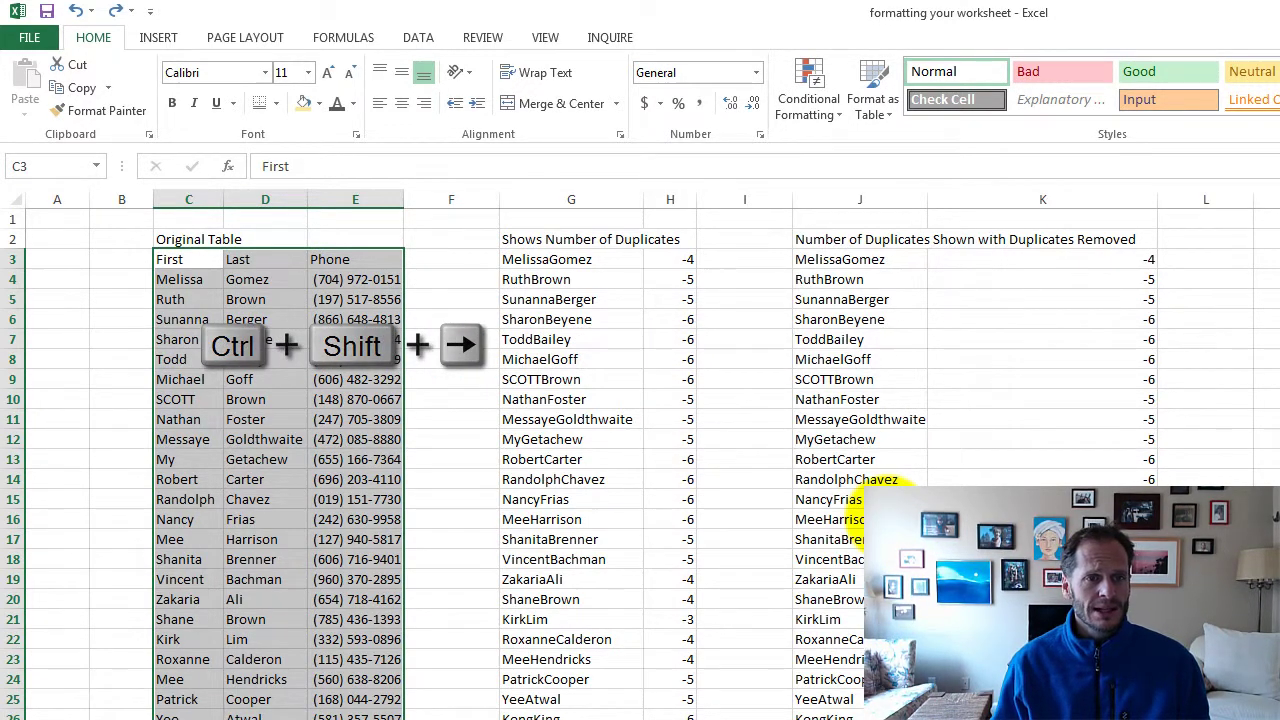
click(277, 105)
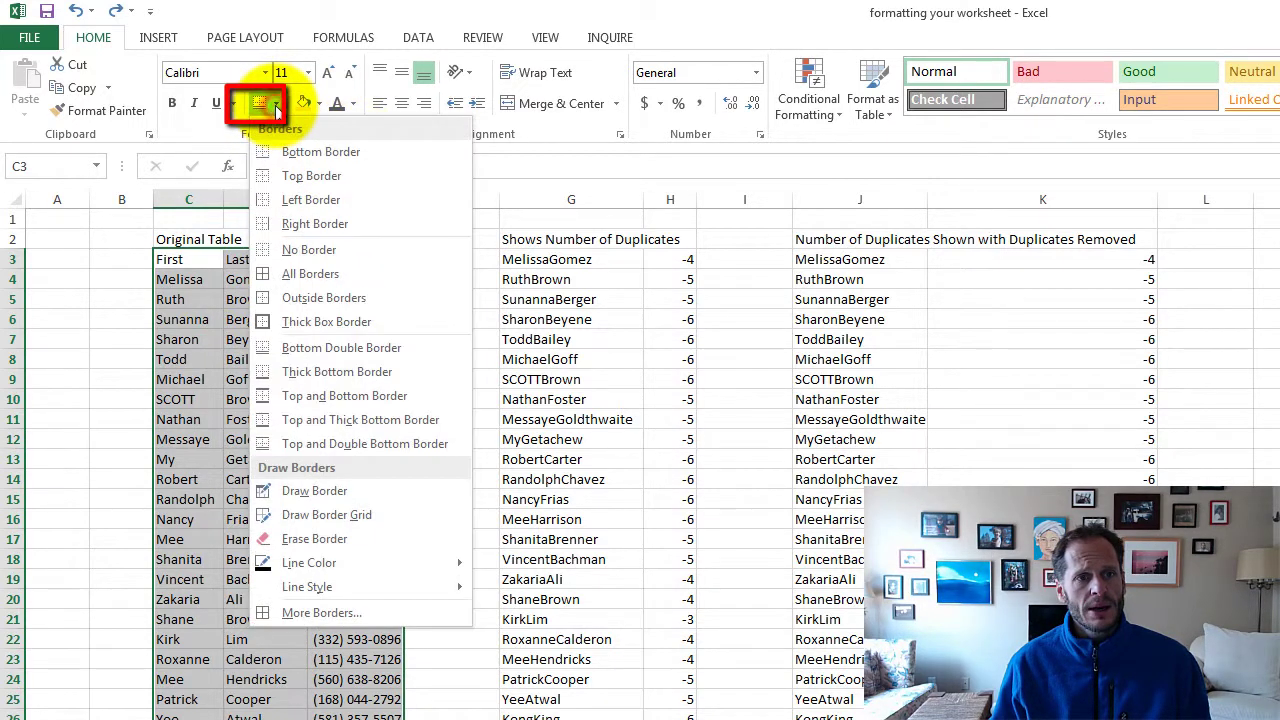
click(363, 326)
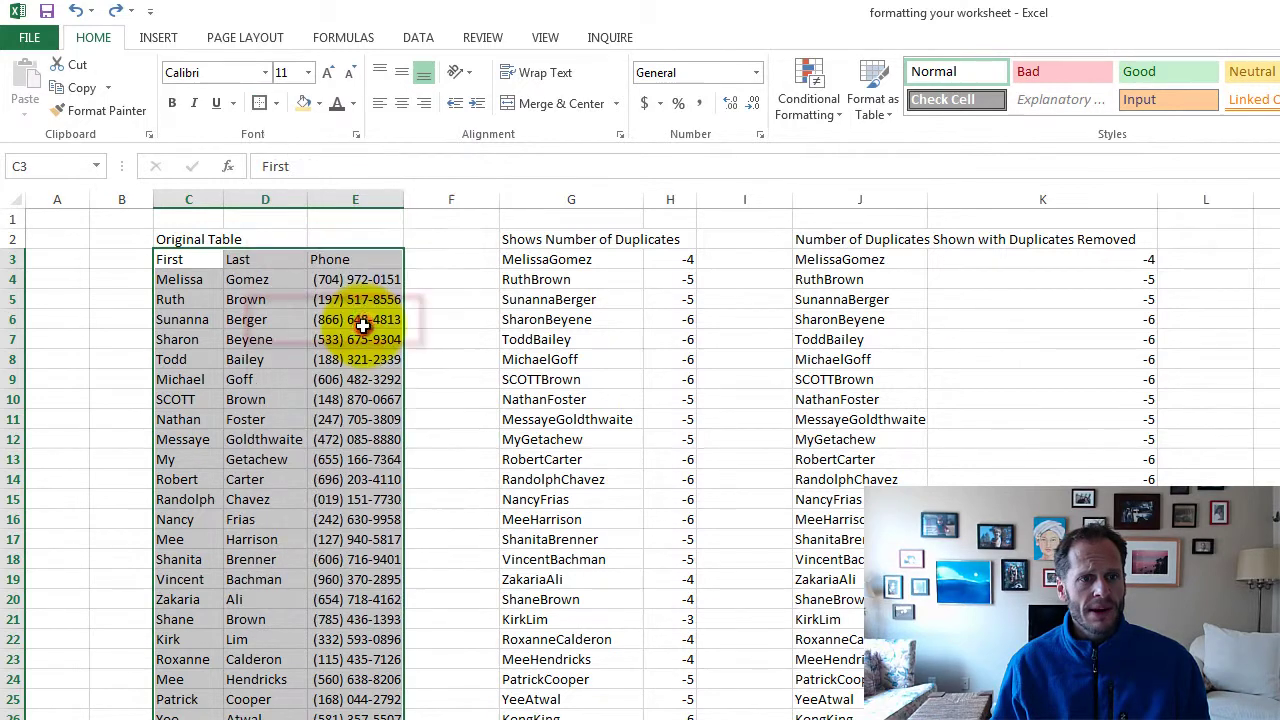
click(456, 300)
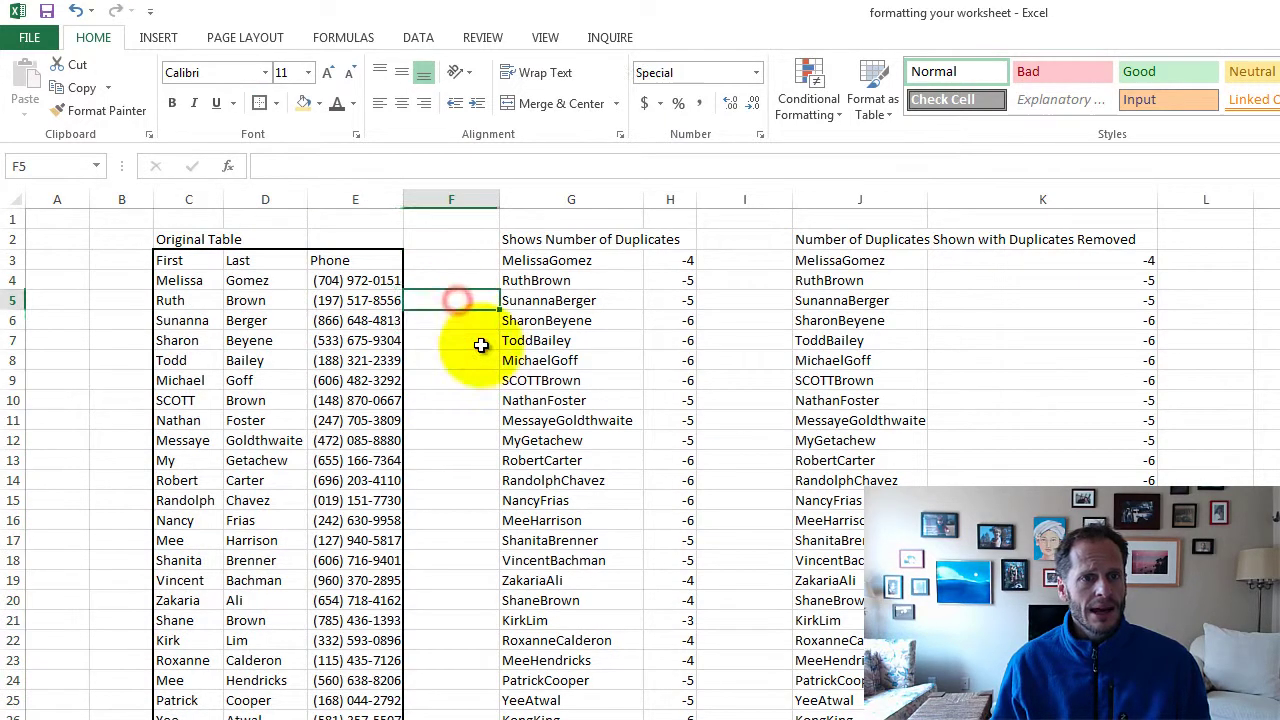
Step: Merge and center the Original Table title across C2:E2
click(202, 237)
drag(203, 237, 388, 237)
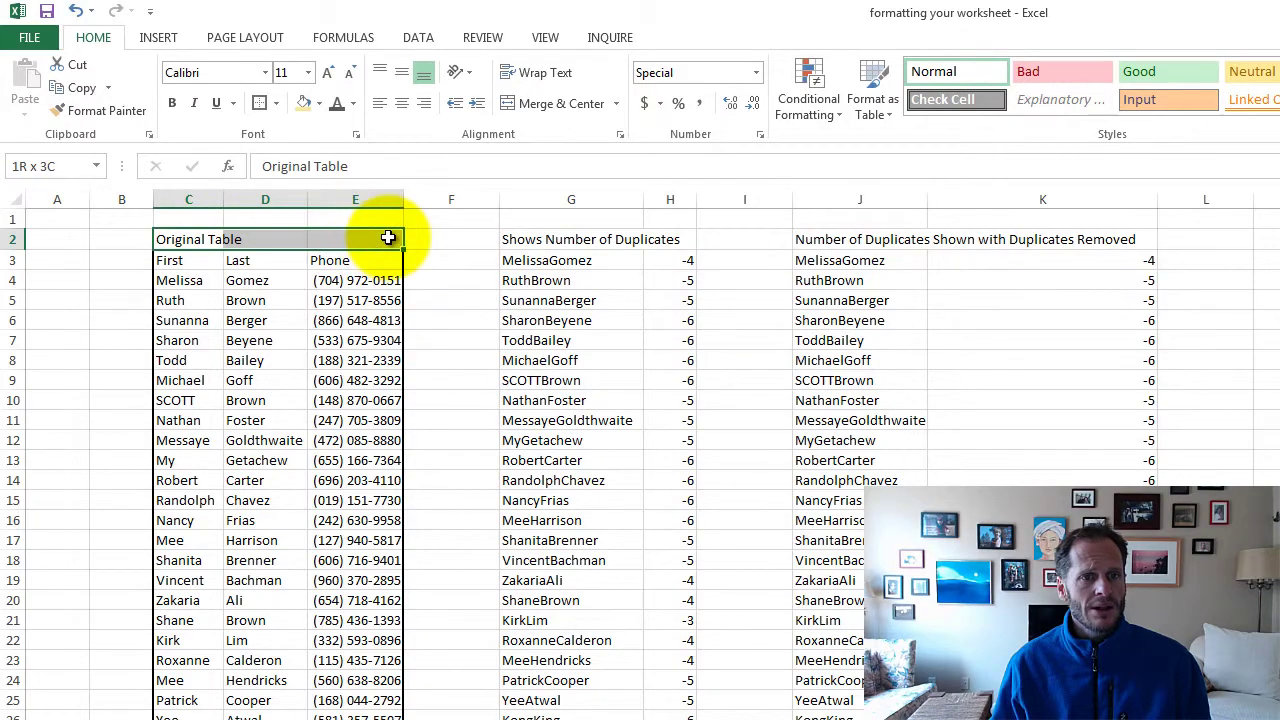
click(543, 104)
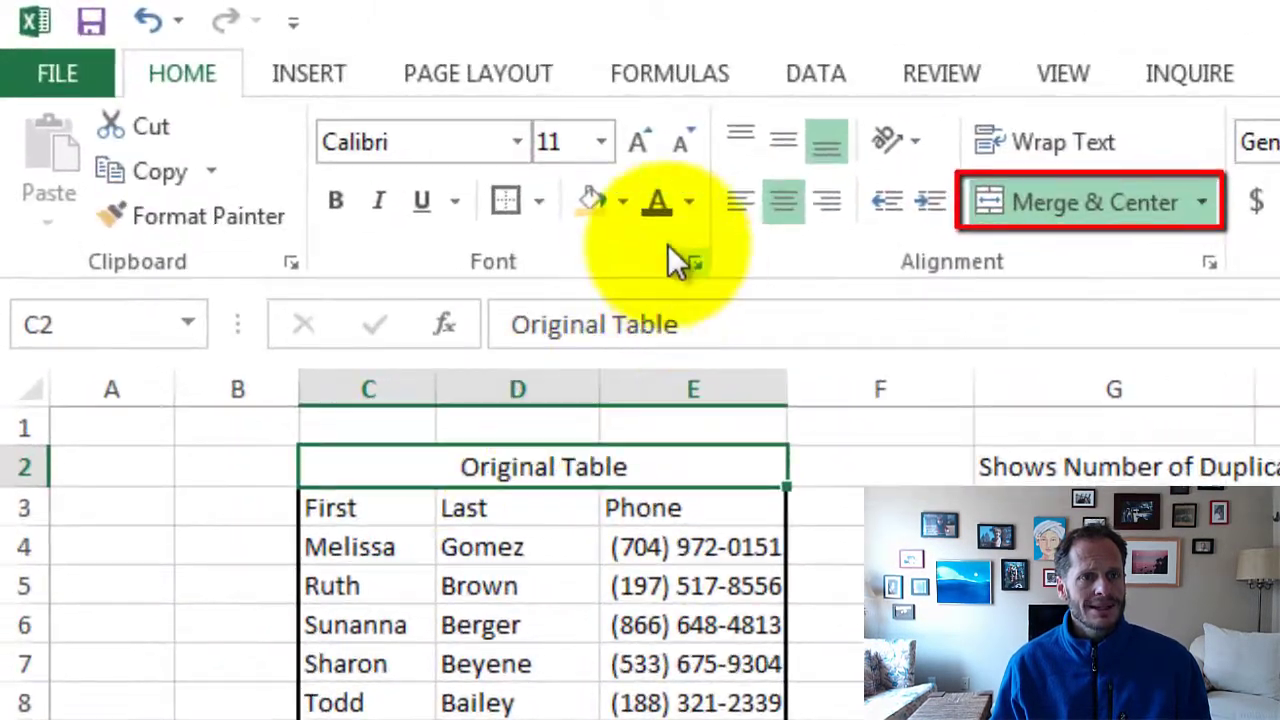
Step: Undo the title merge and enter x in D2 and y in E2
click(123, 16)
click(523, 474)
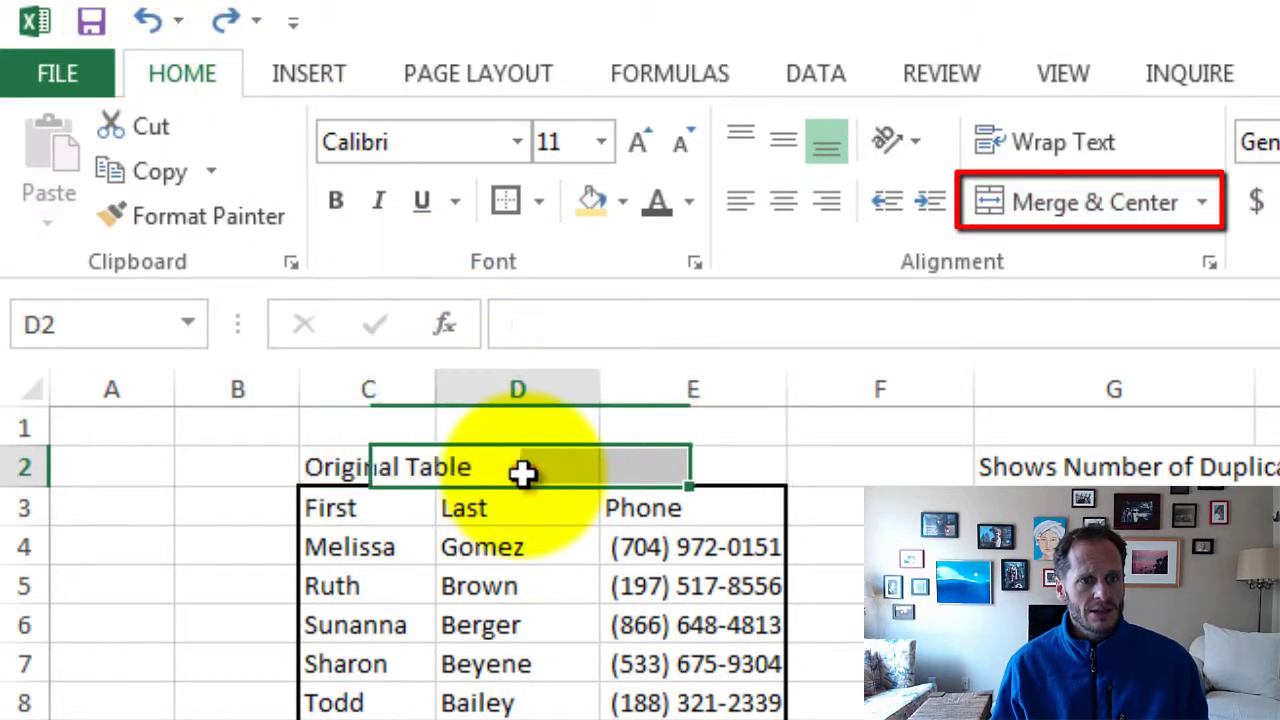
text(x)
click(729, 466)
text(y)
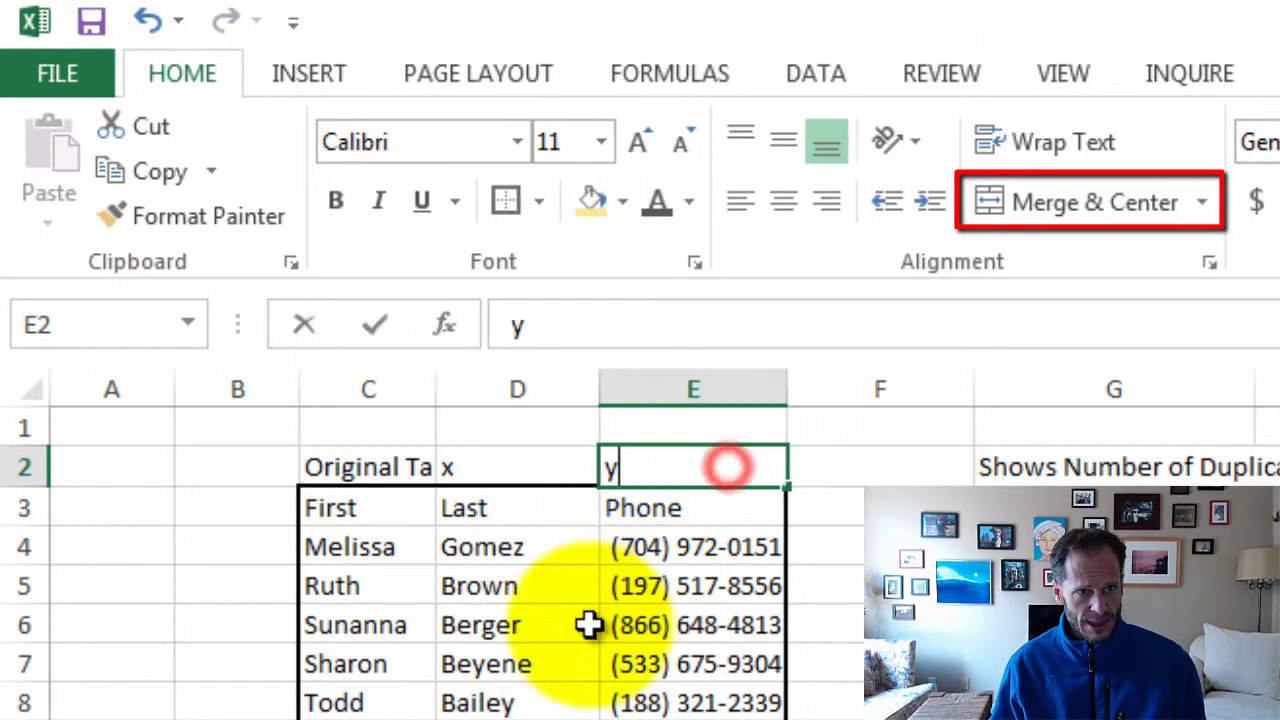
Step: Merge and center C2:E2 again, accepting the loss of the x and y entries
click(588, 620)
drag(412, 465, 645, 466)
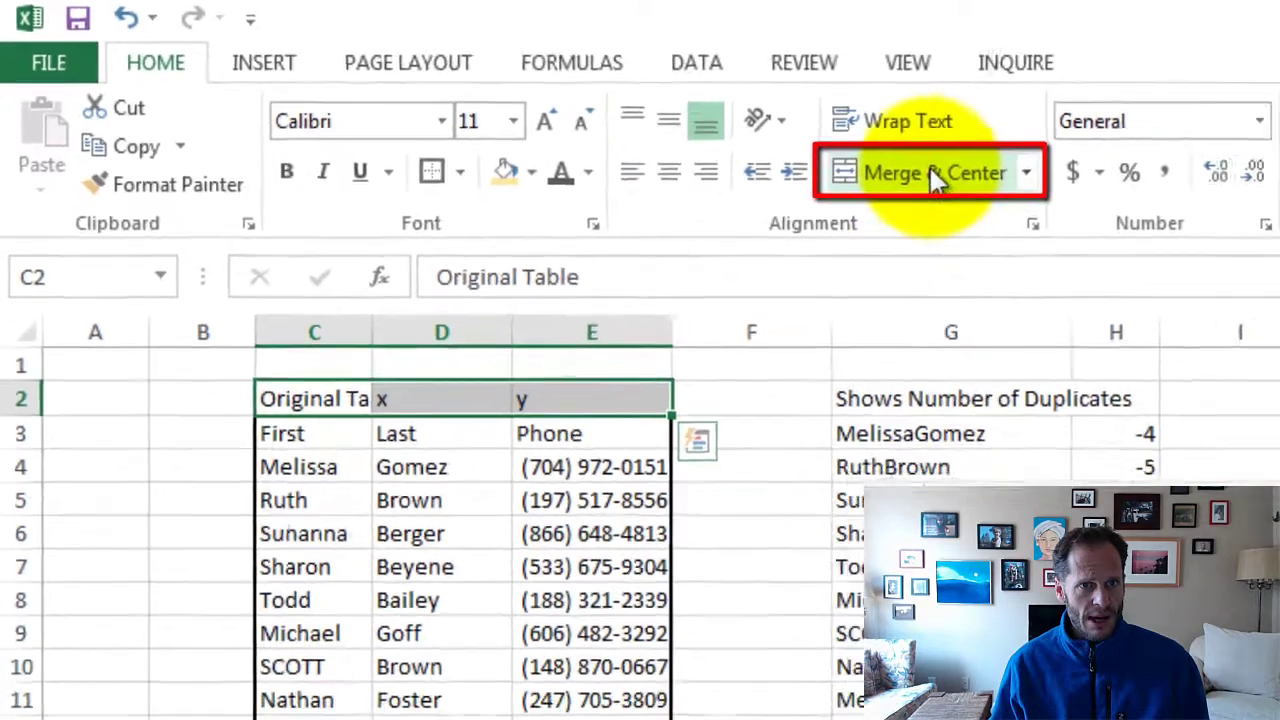
click(1095, 202)
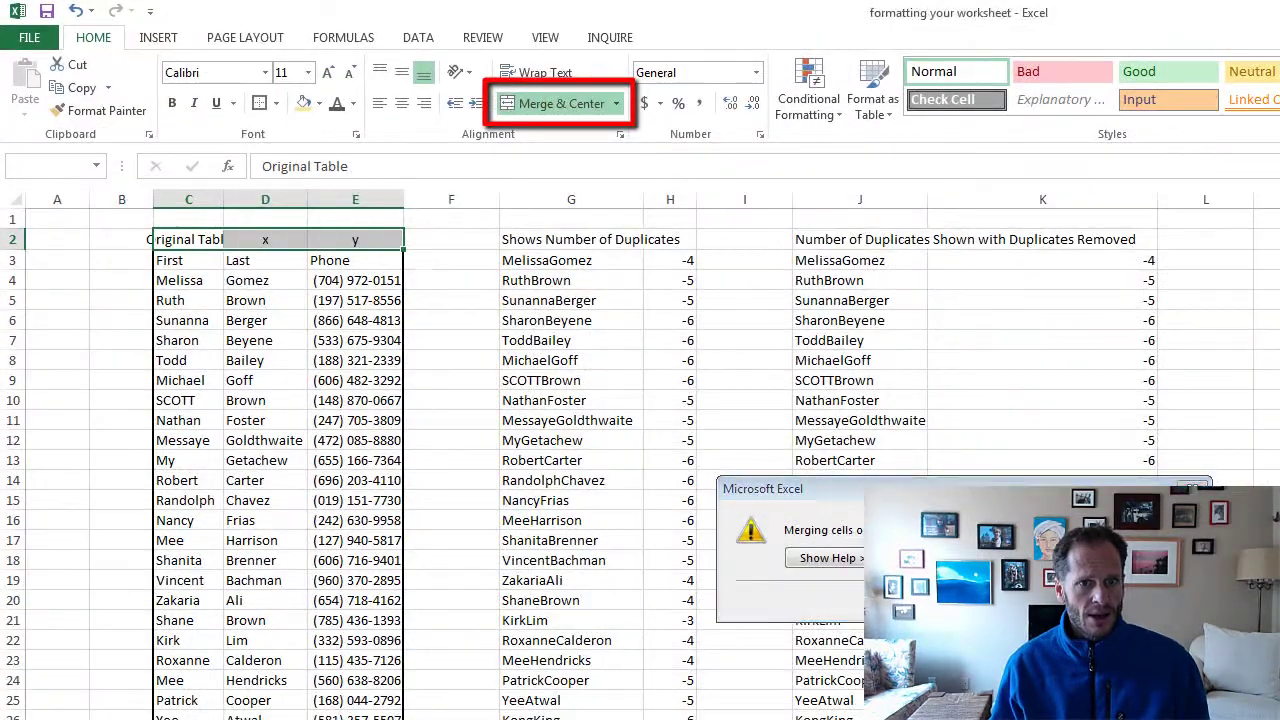
click(1075, 600)
click(268, 318)
click(225, 237)
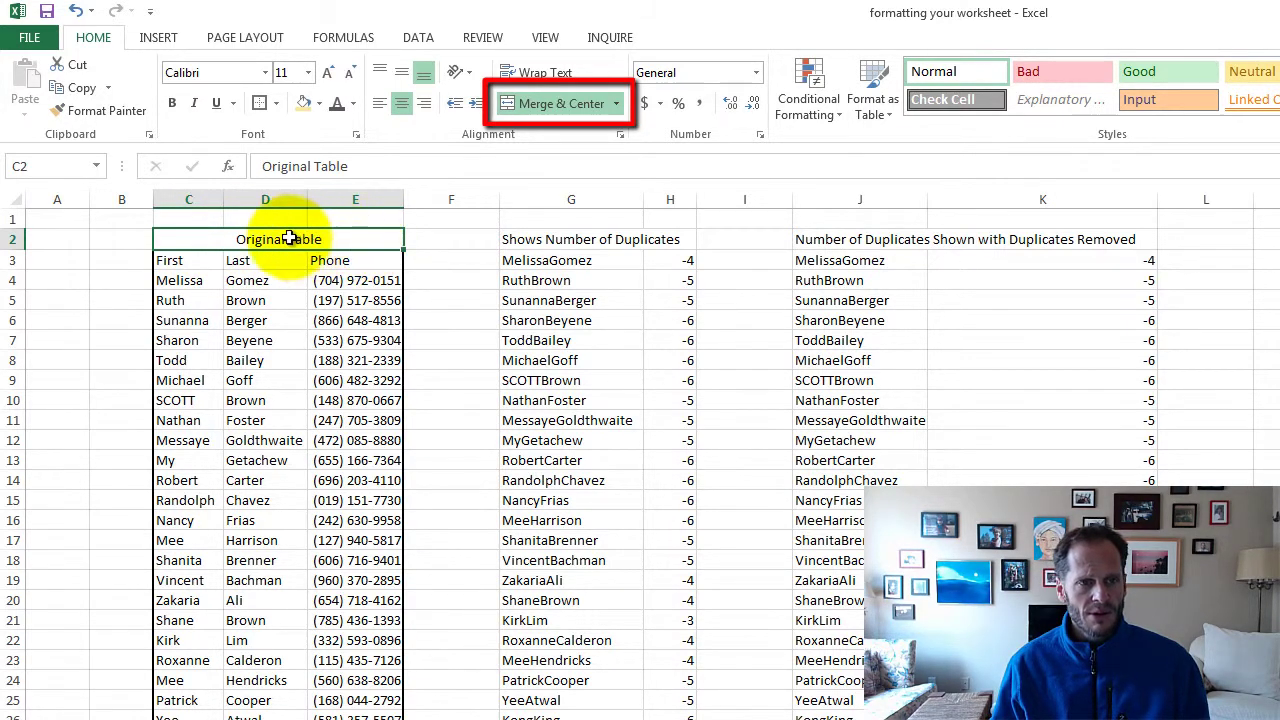
Step: Make the merged Original Table title bold
click(318, 283)
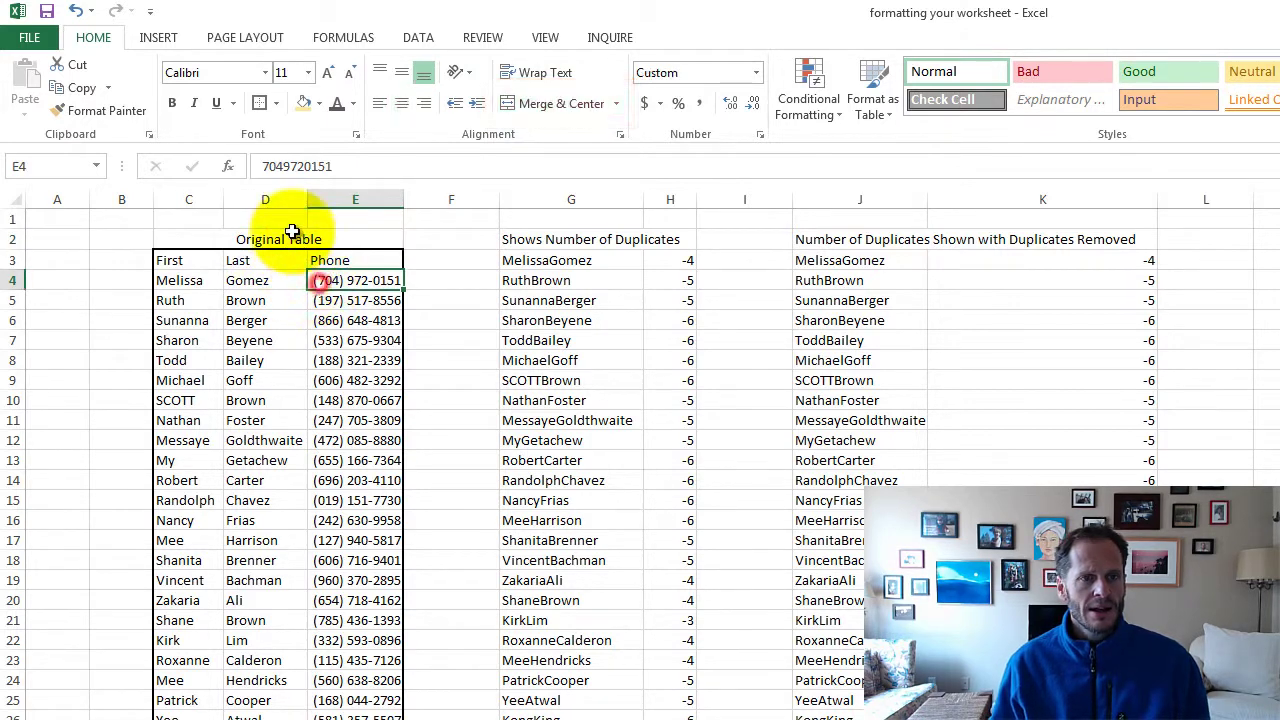
click(298, 238)
click(172, 103)
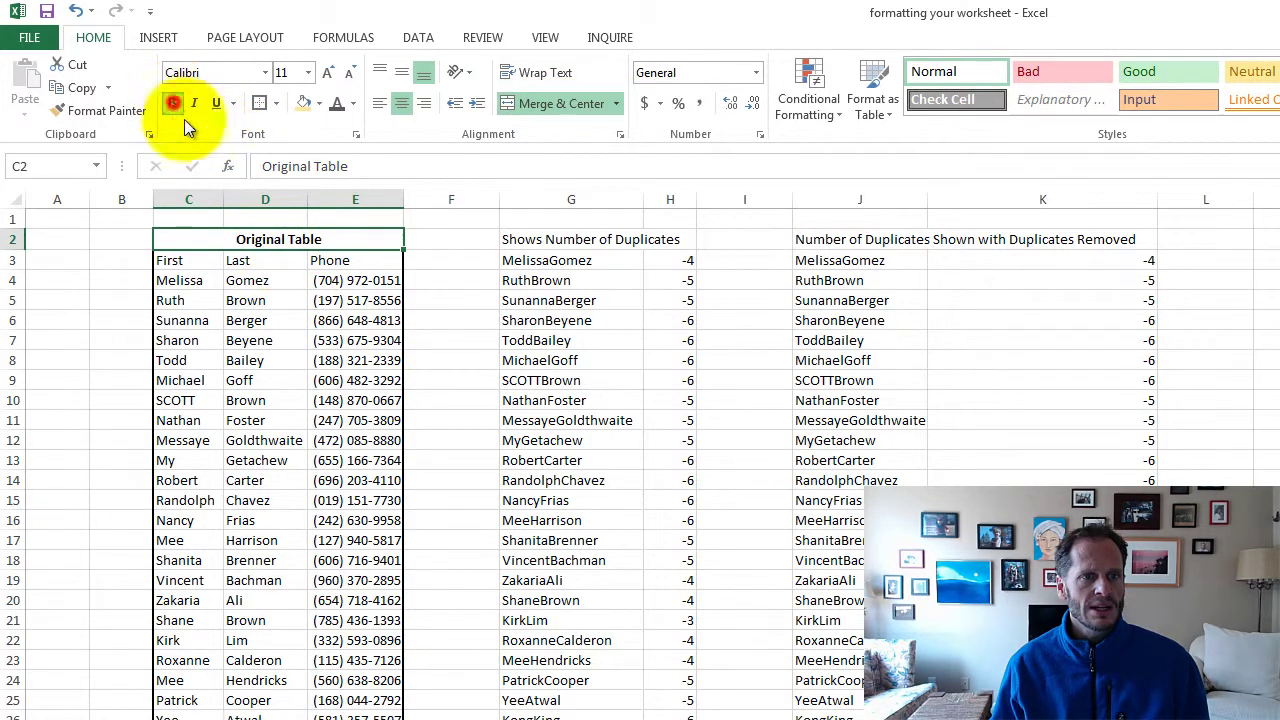
click(355, 420)
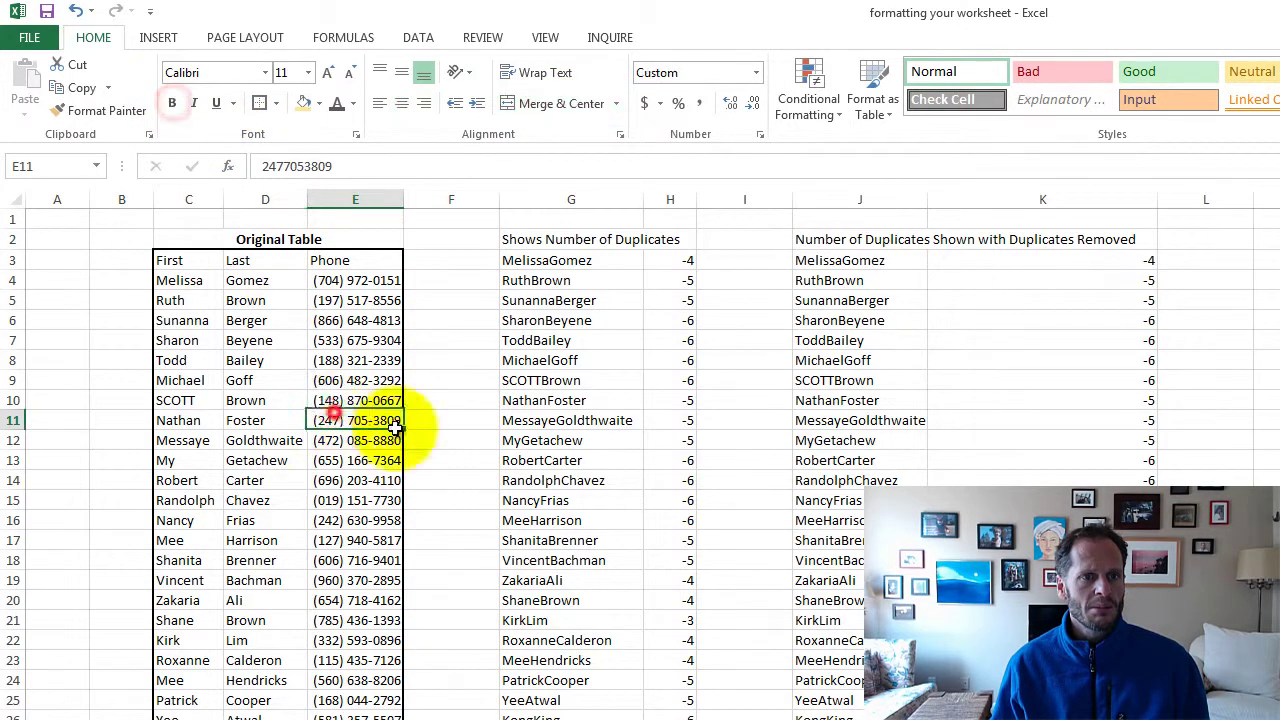
Step: Undo the bold title, the merge, the x and y entries, and the thick box border
click(80, 15)
click(80, 15)
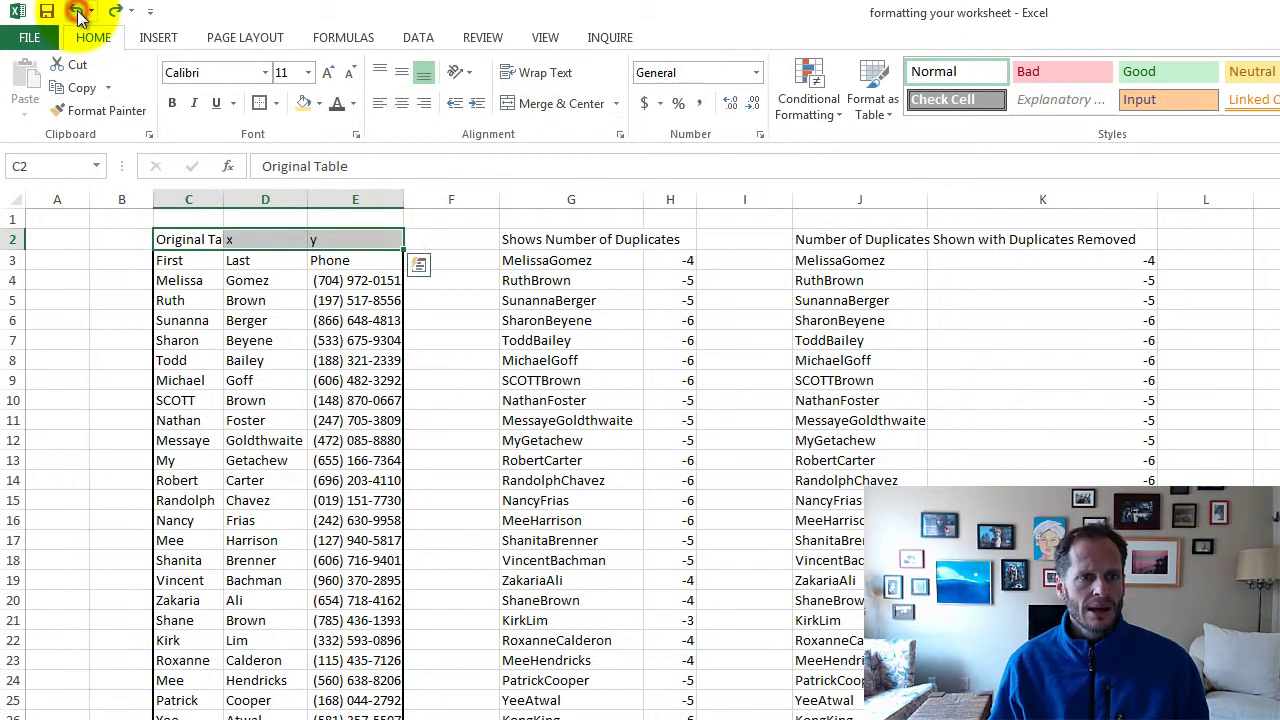
click(78, 12)
click(78, 12)
click(78, 12)
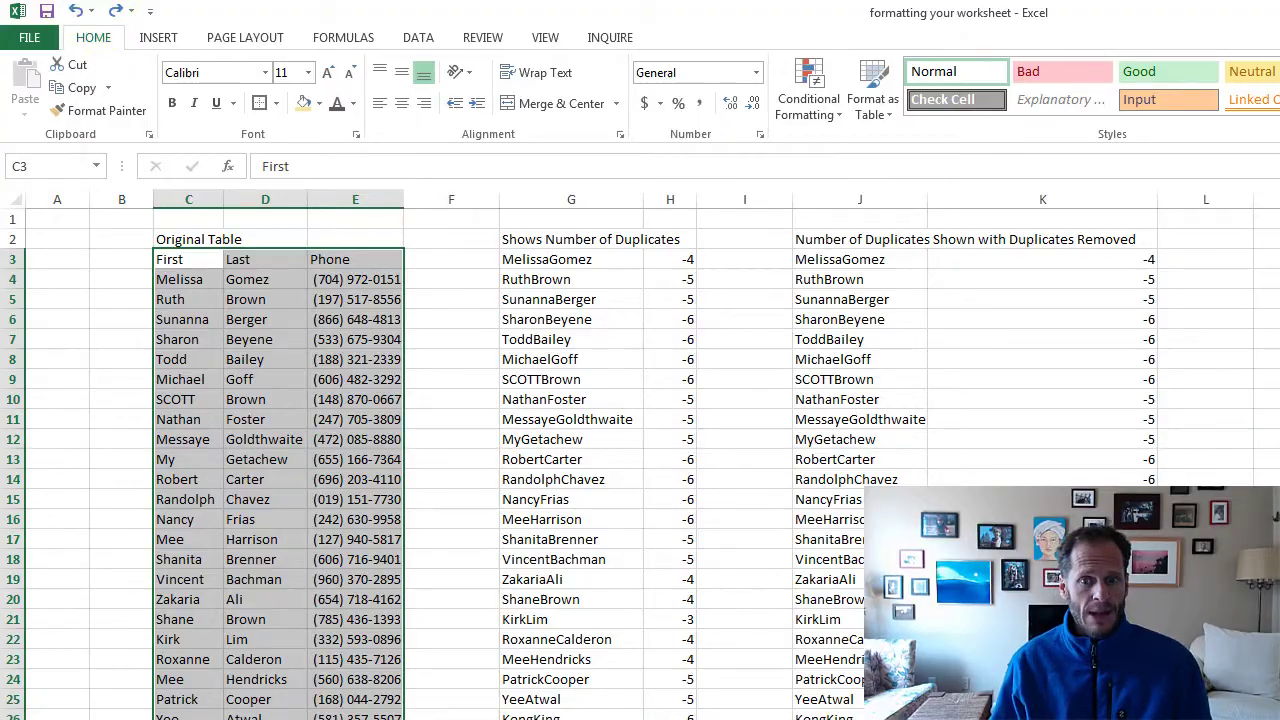
Step: Format J2:K34 as a table with headers, using the blue style in the second row of the Medium group
drag(1040, 719, 903, 251)
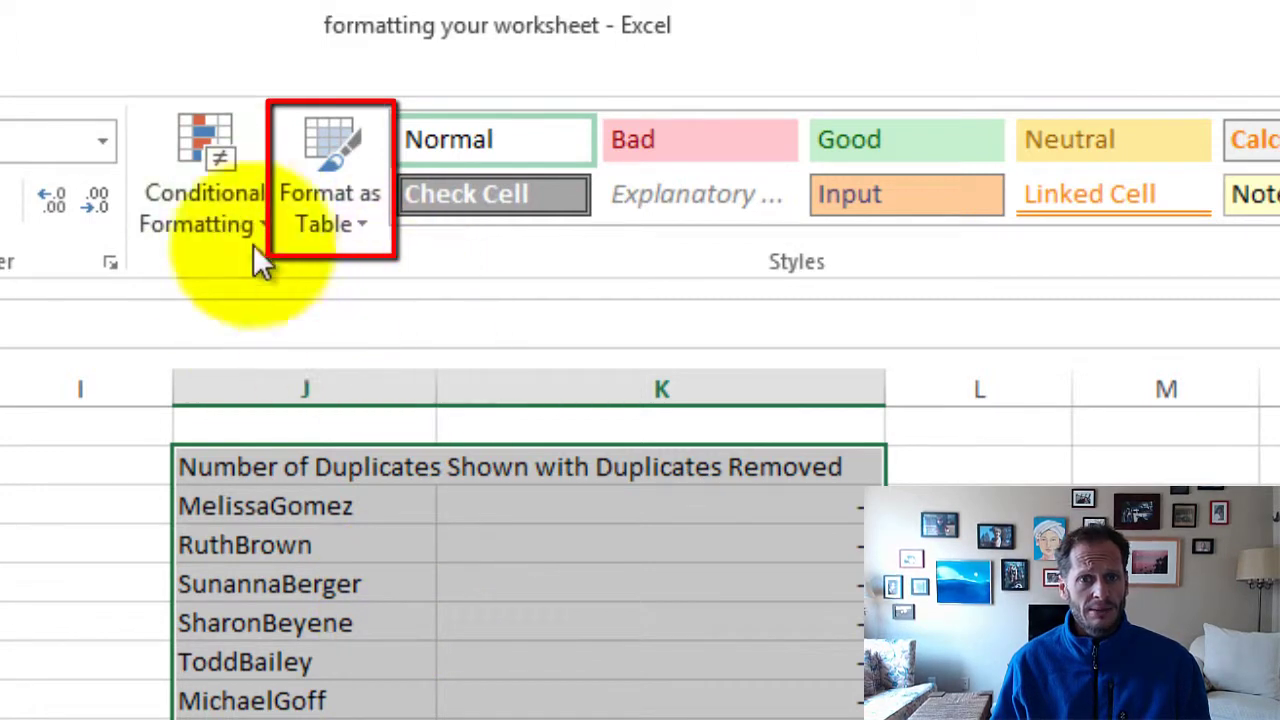
click(364, 223)
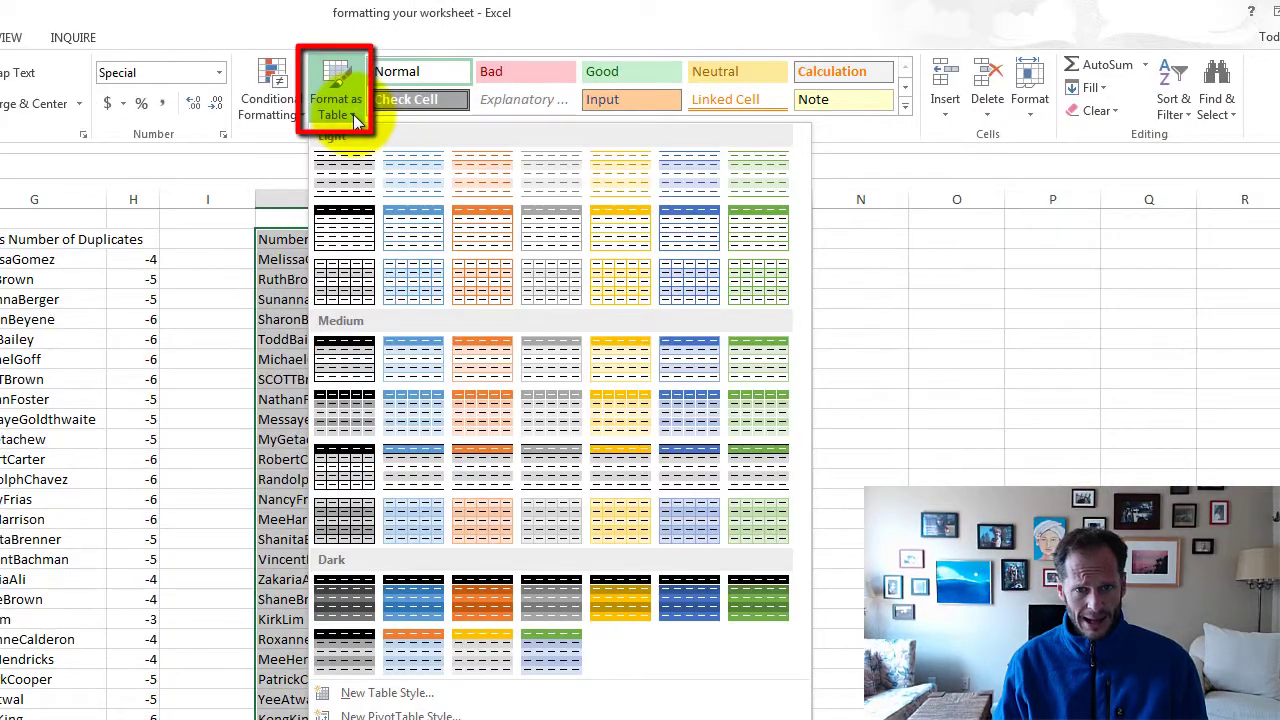
click(410, 408)
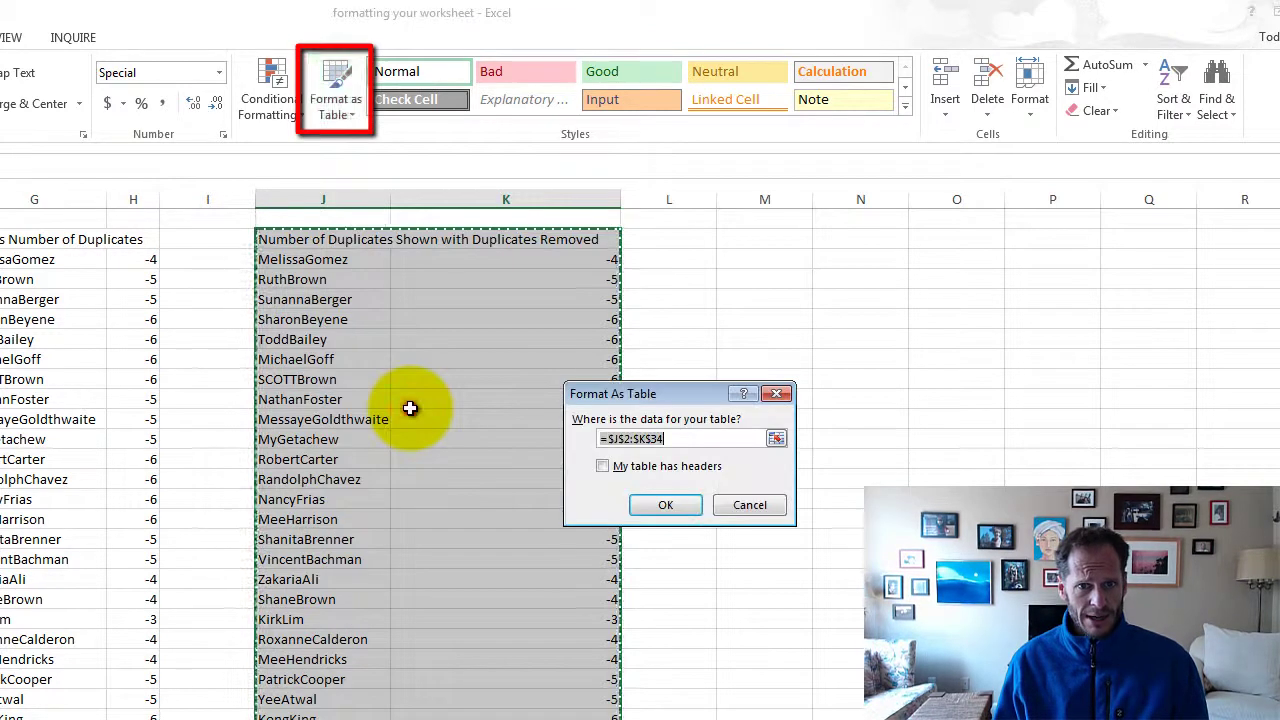
click(661, 470)
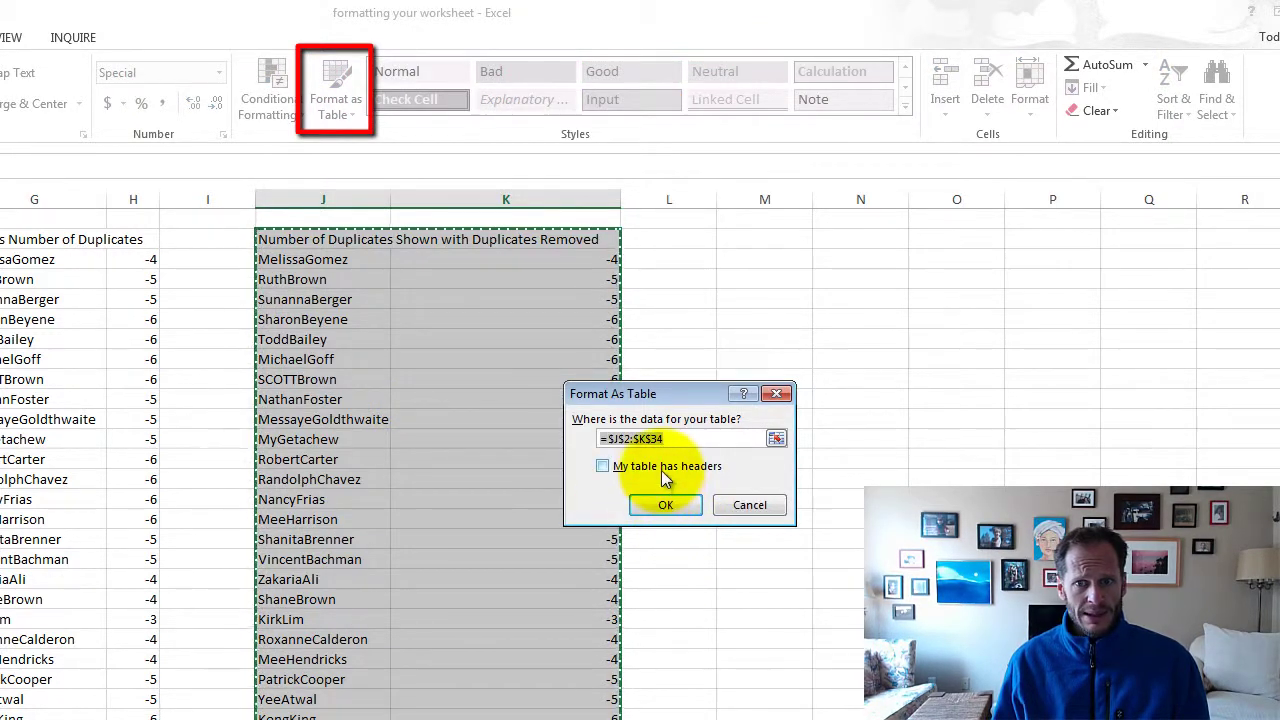
click(673, 505)
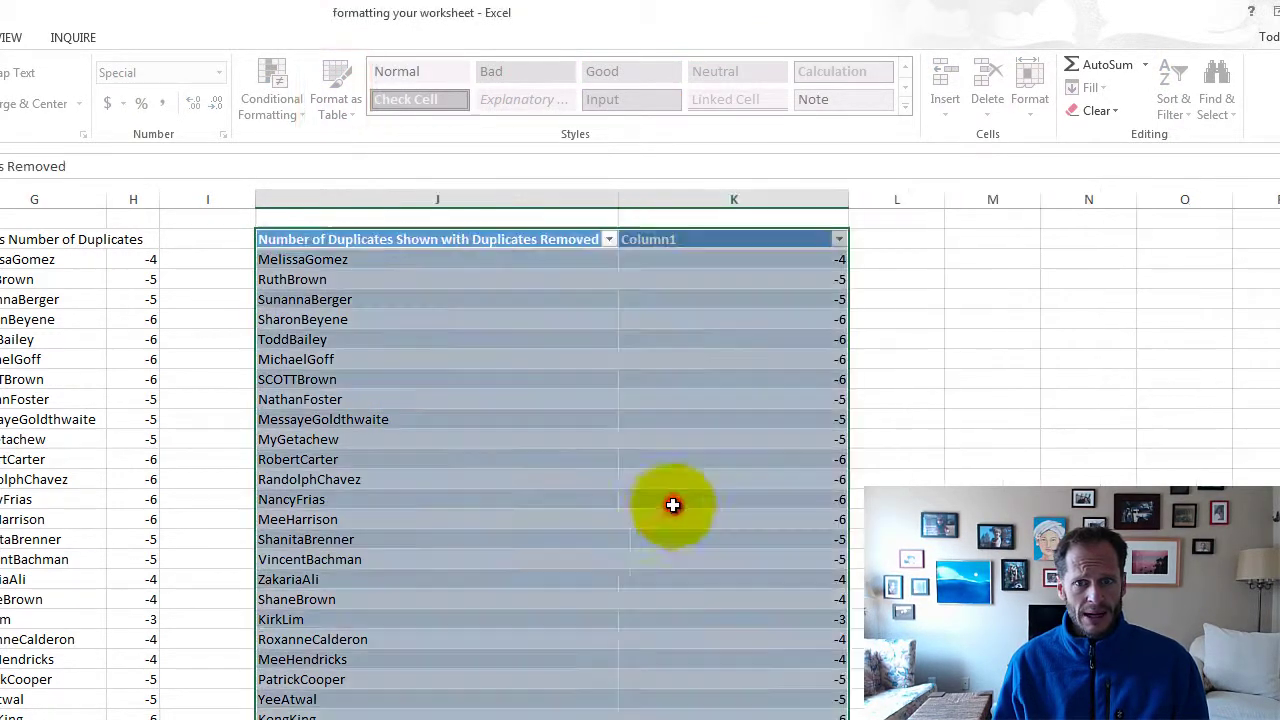
click(613, 537)
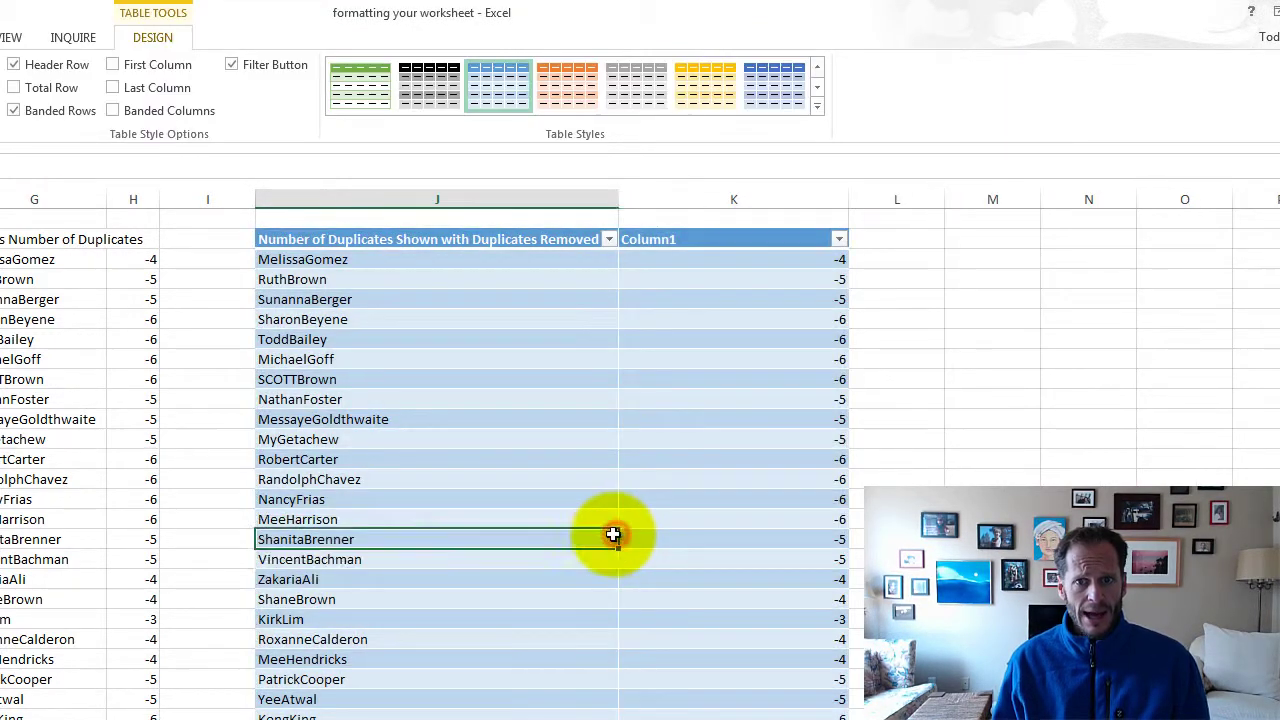
Step: Turn off the filter buttons in the header row of the new table
click(609, 240)
click(611, 241)
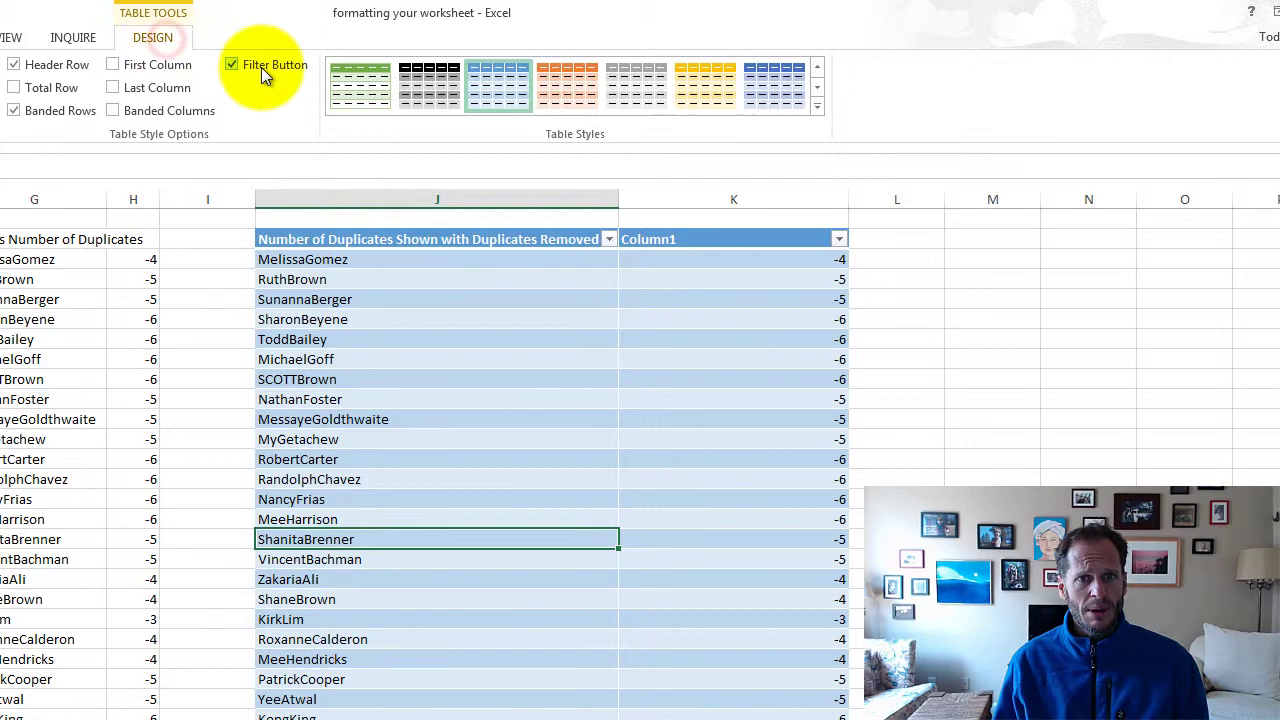
click(495, 339)
click(494, 319)
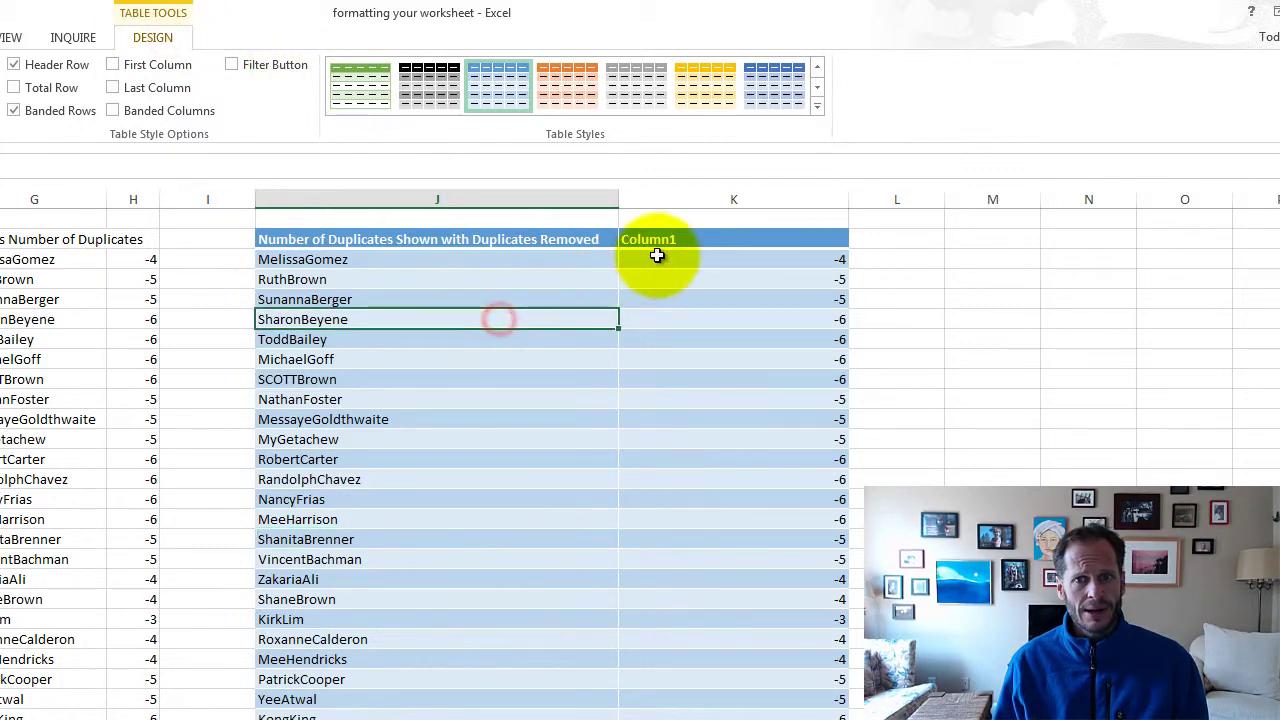
Step: Try to clear the Column1 header in K2 while the data is still formatted as a table
click(668, 241)
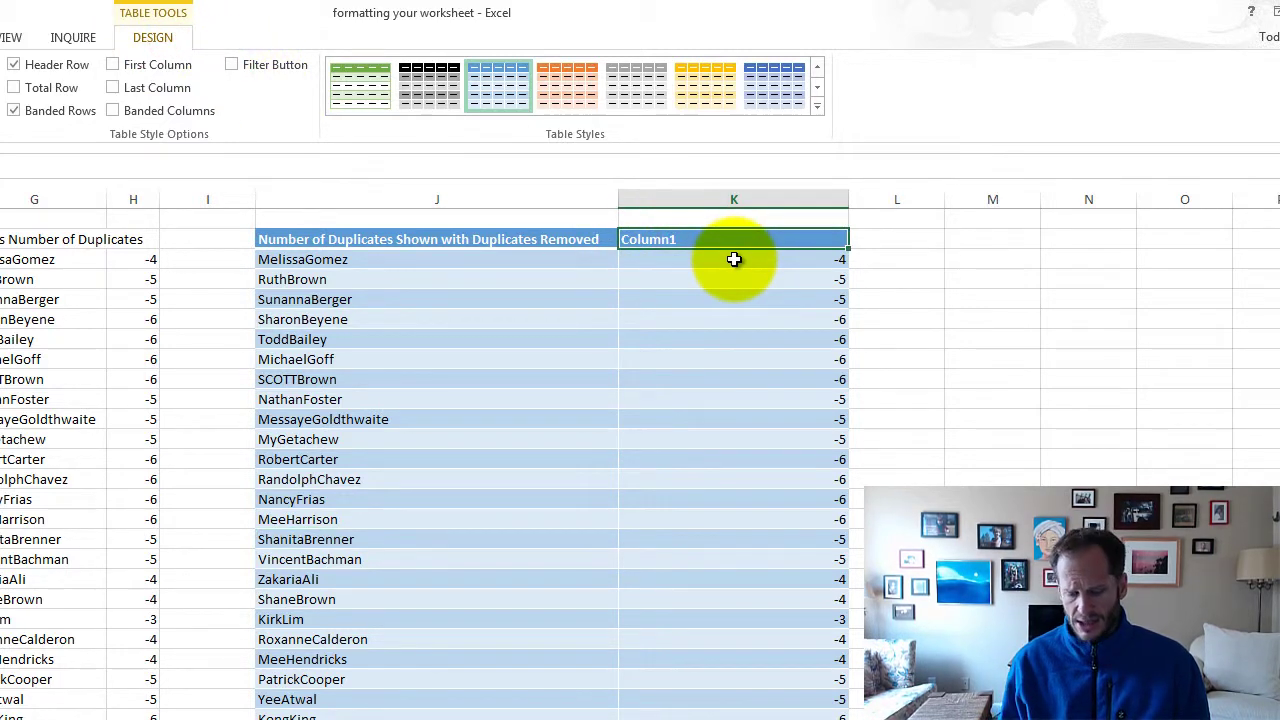
click(734, 259)
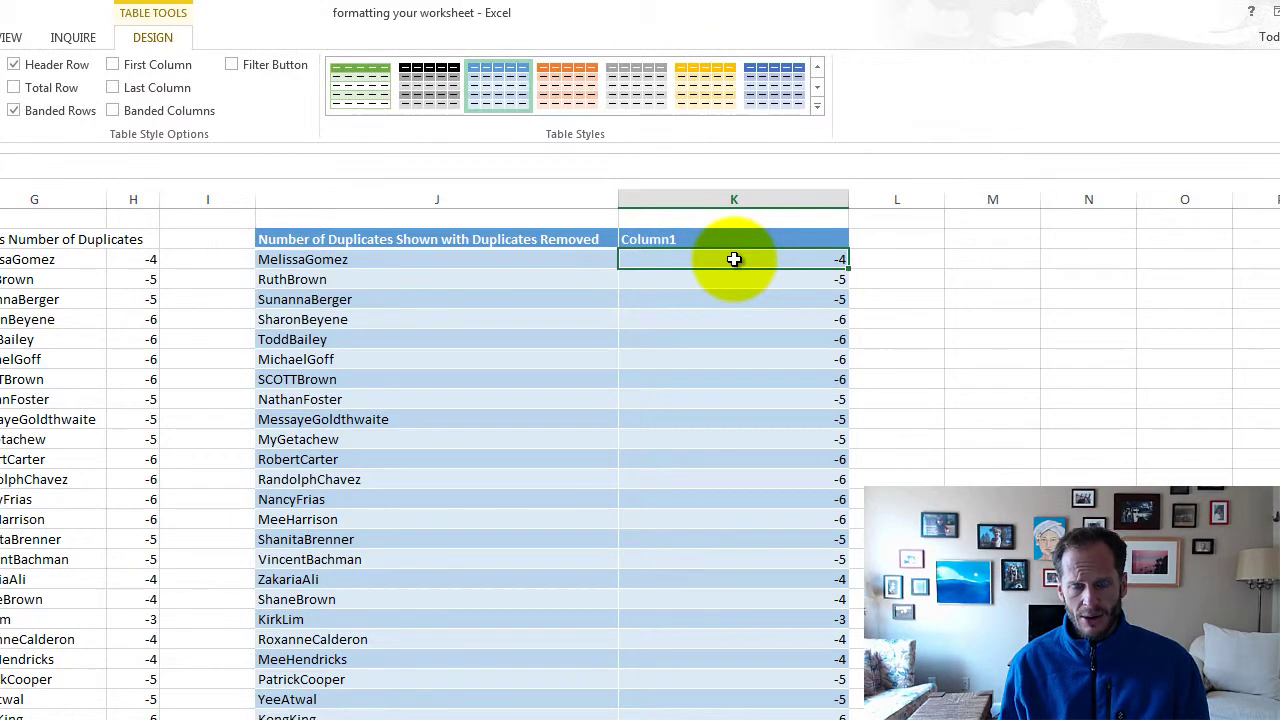
key(Up)
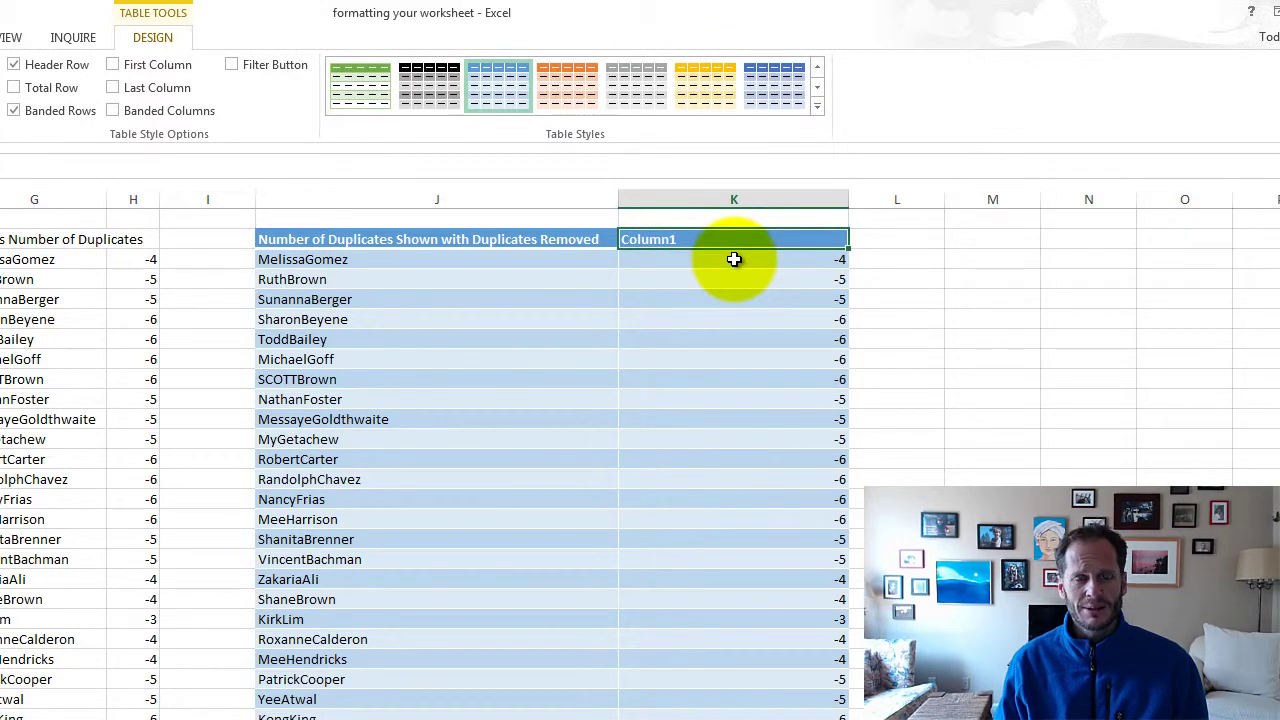
click(555, 390)
click(662, 240)
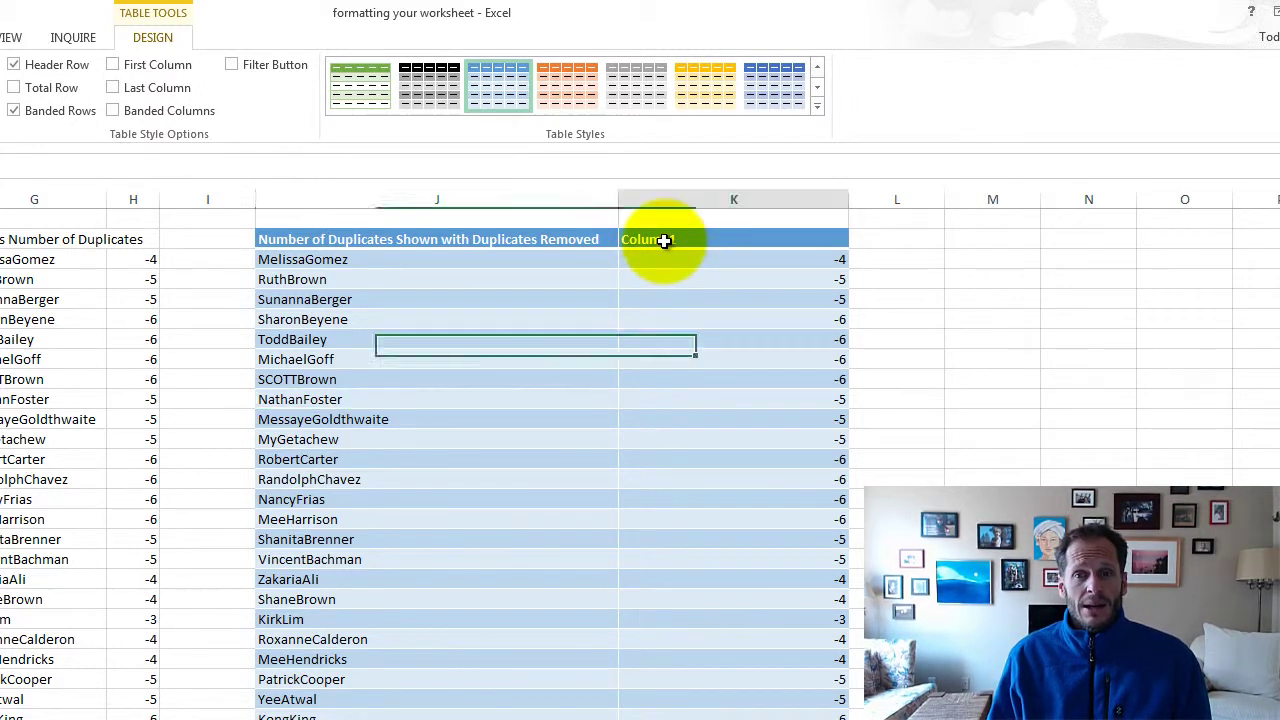
Step: Convert the whole J2:K34 table to a normal range and confirm the conversion
click(356, 240)
key(ctrl+a)
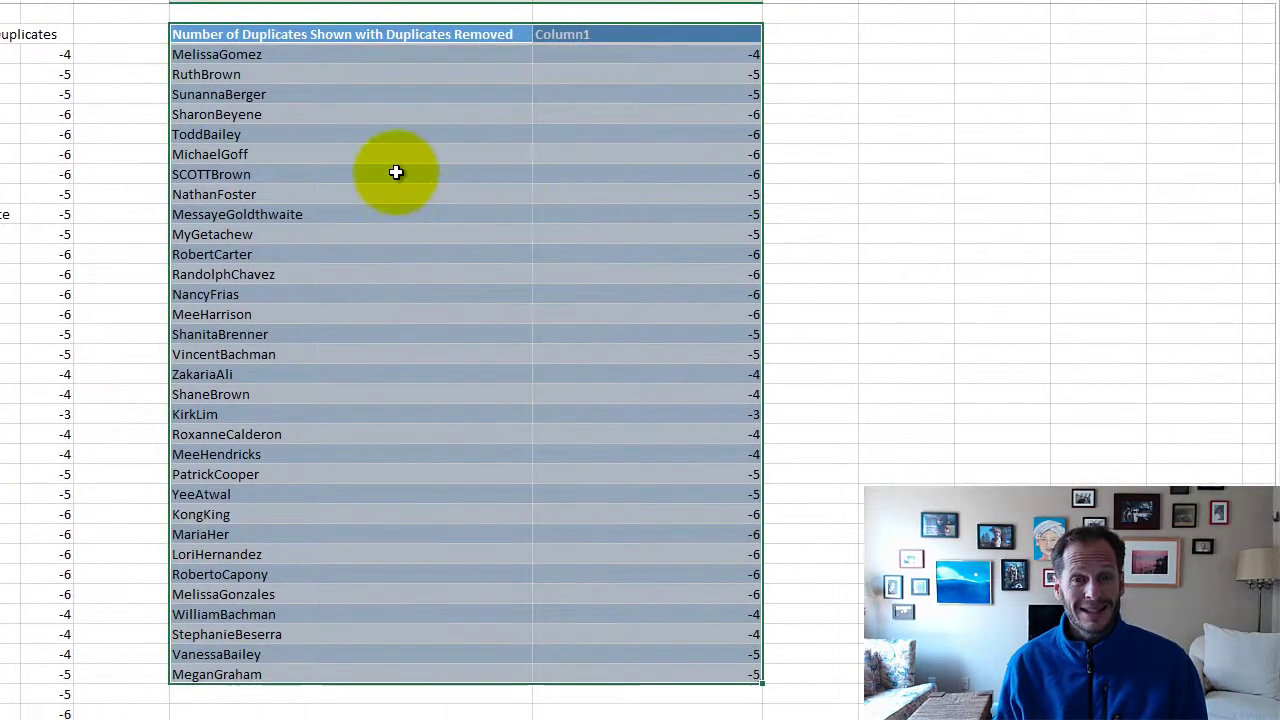
right_click(396, 172)
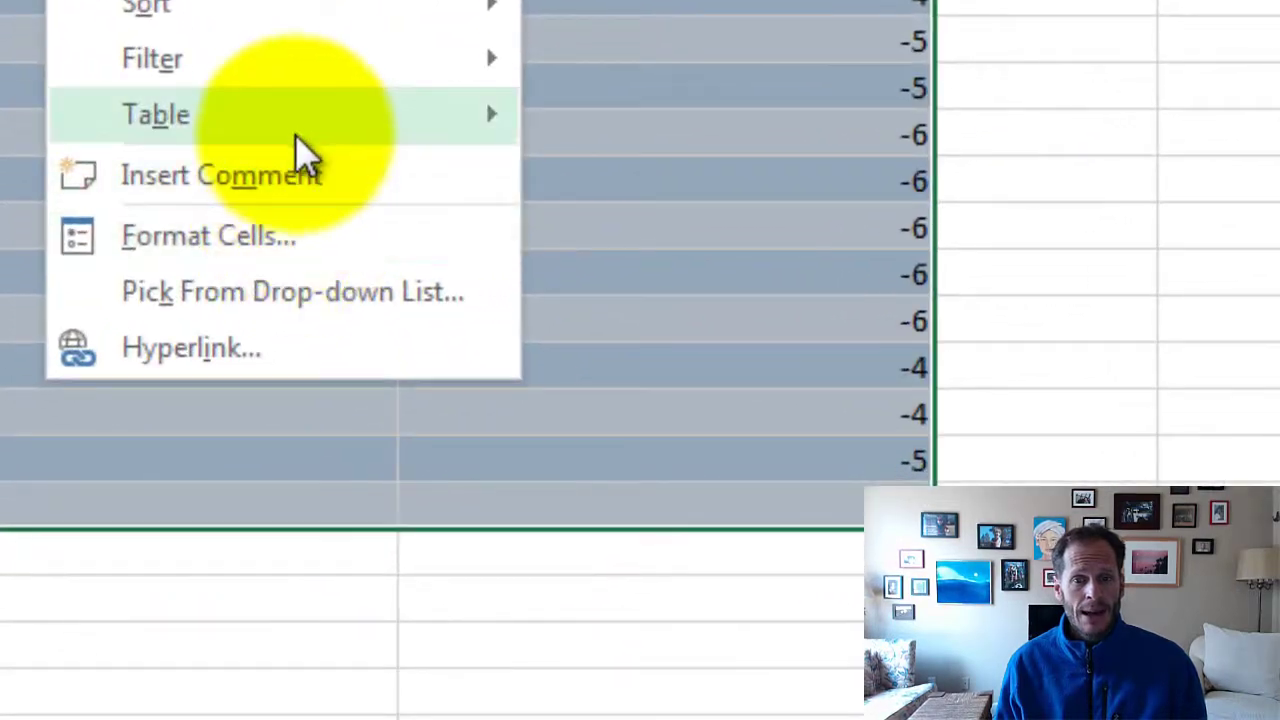
mouse_move(296, 131)
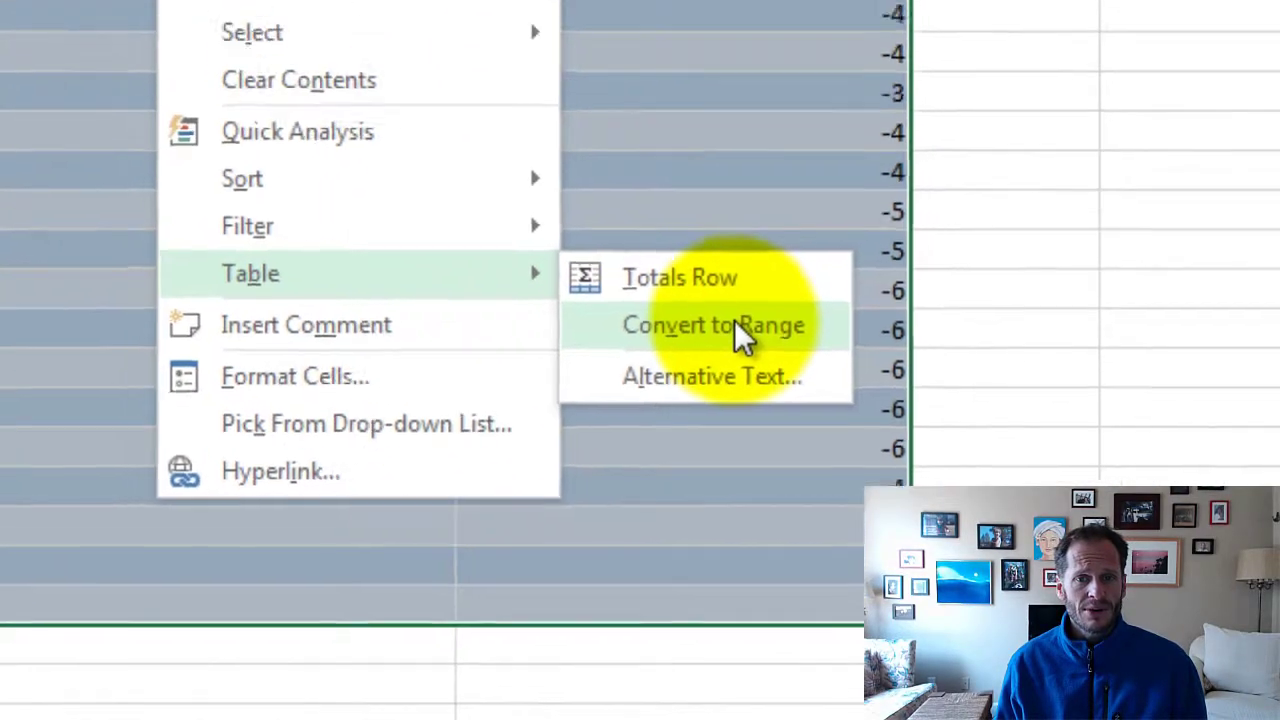
click(740, 332)
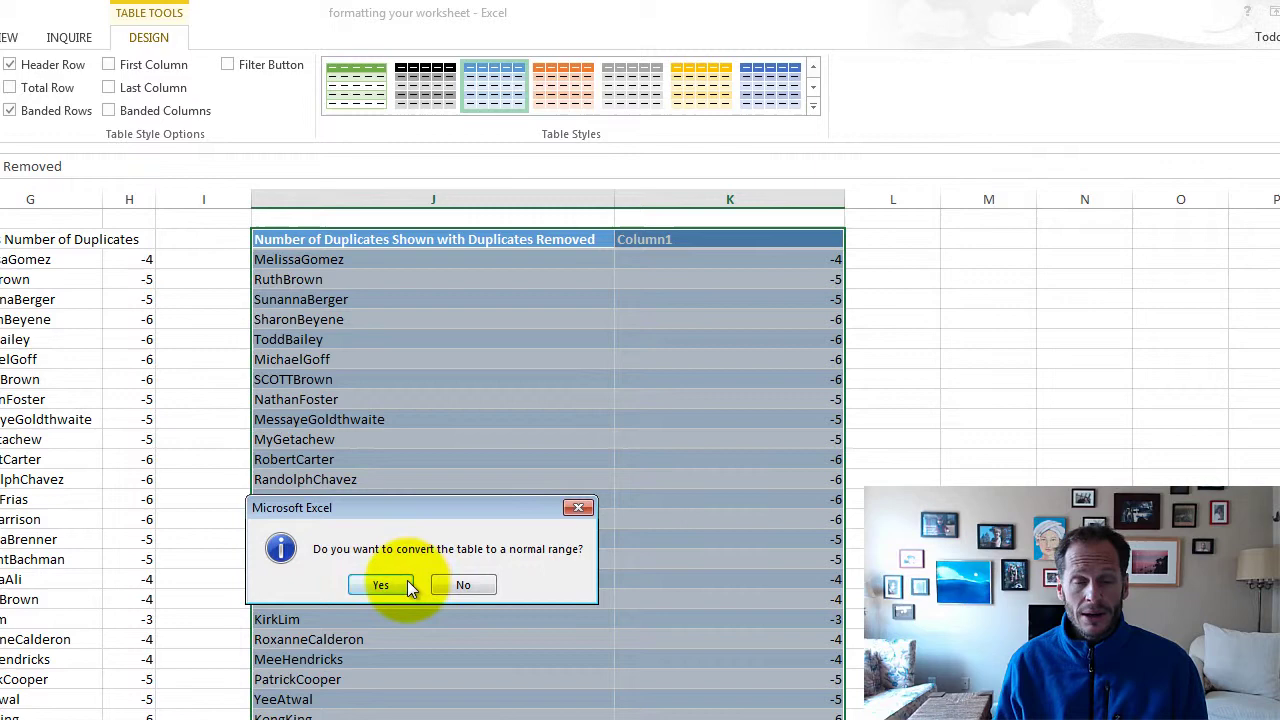
click(407, 583)
click(452, 565)
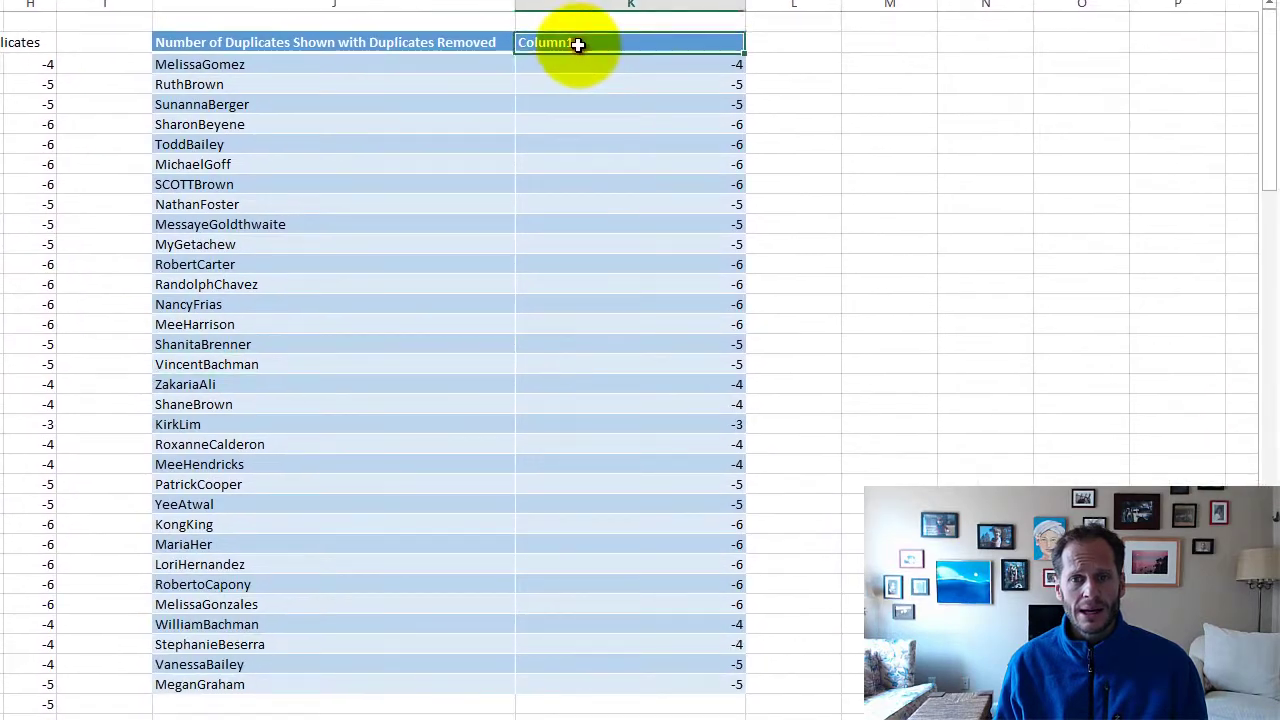
Step: Clear the Column1 header in K2, and undo that along with the range conversion and the filter button removal
click(677, 241)
key(Return)
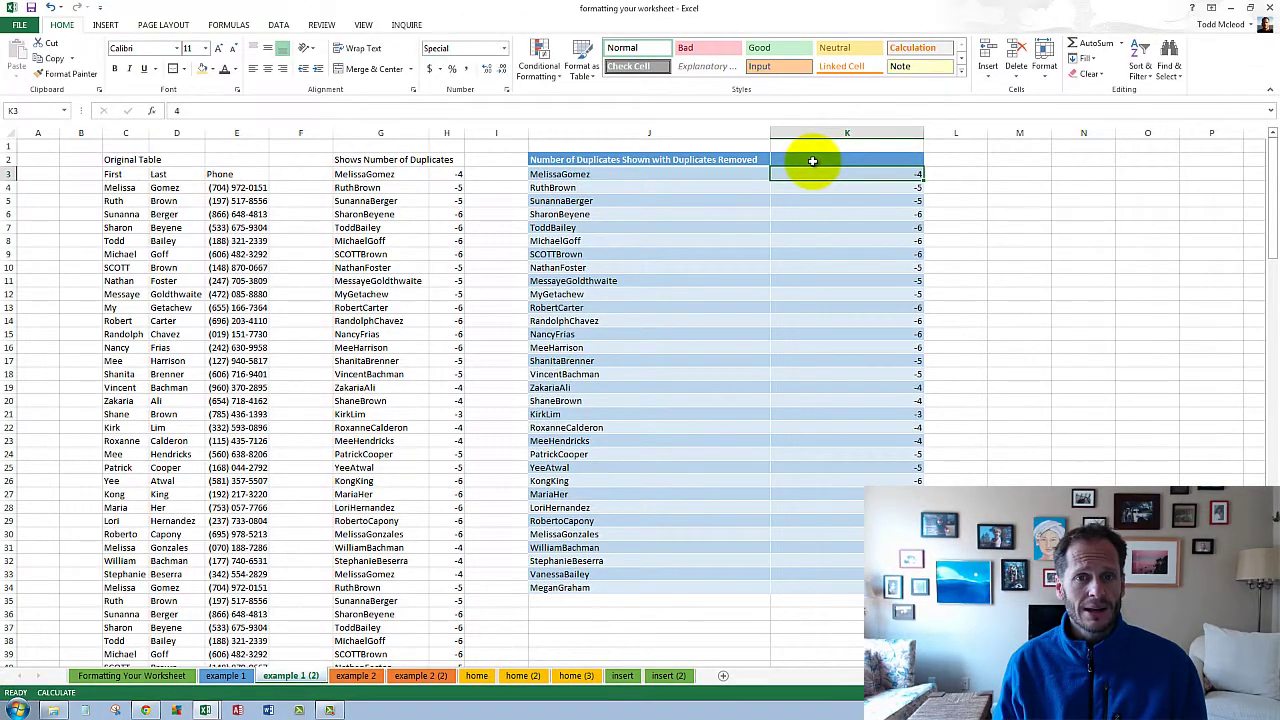
click(50, 8)
click(52, 8)
click(52, 8)
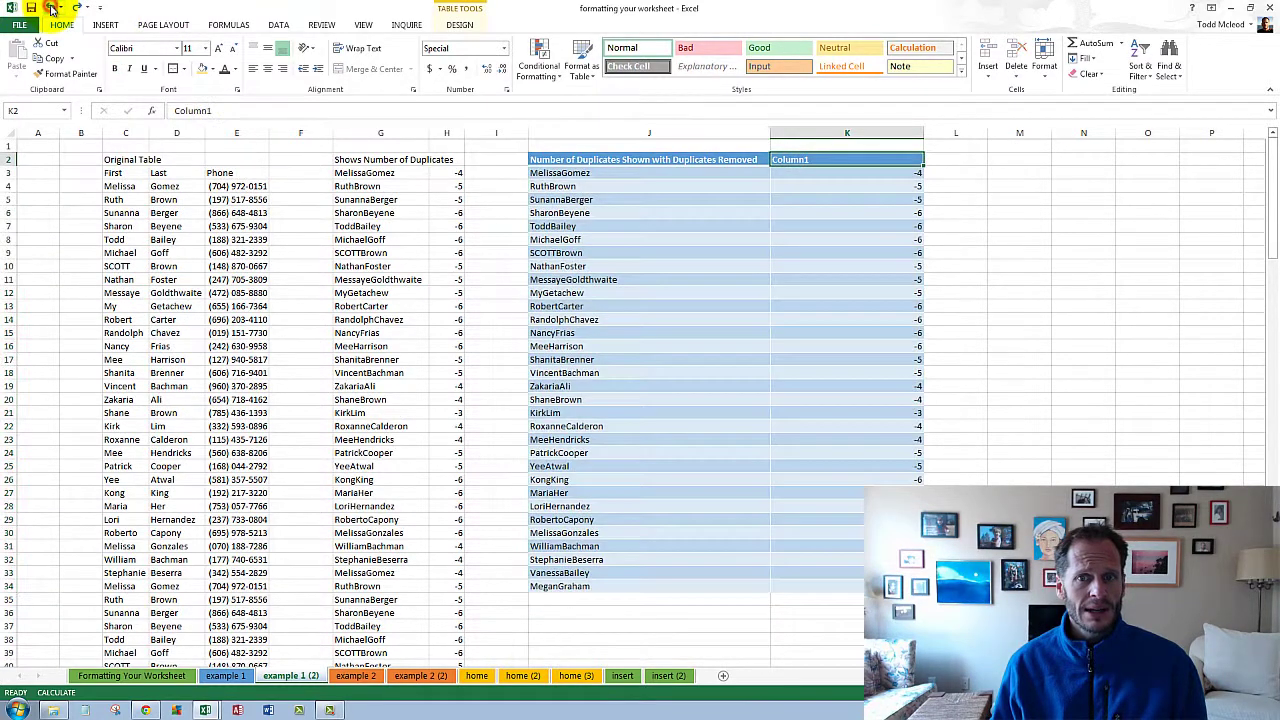
click(700, 293)
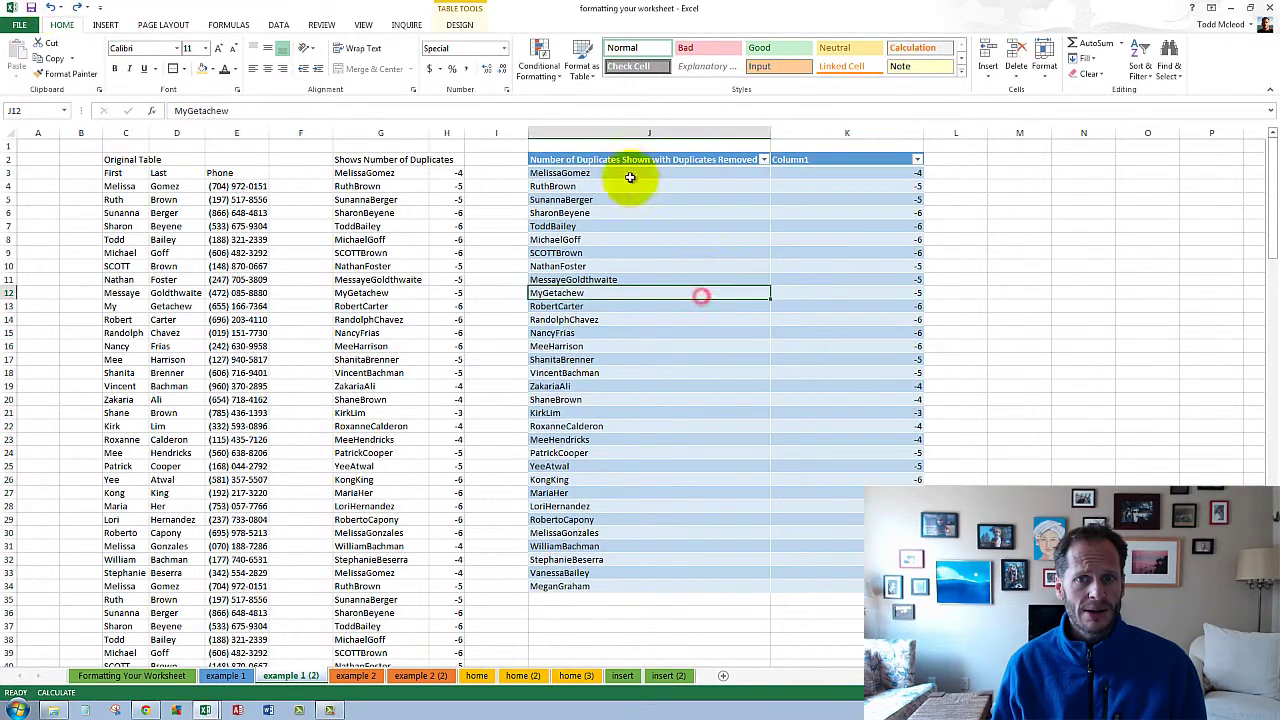
Step: Turn off the filter buttons of the J2:K34 table
drag(629, 160, 849, 586)
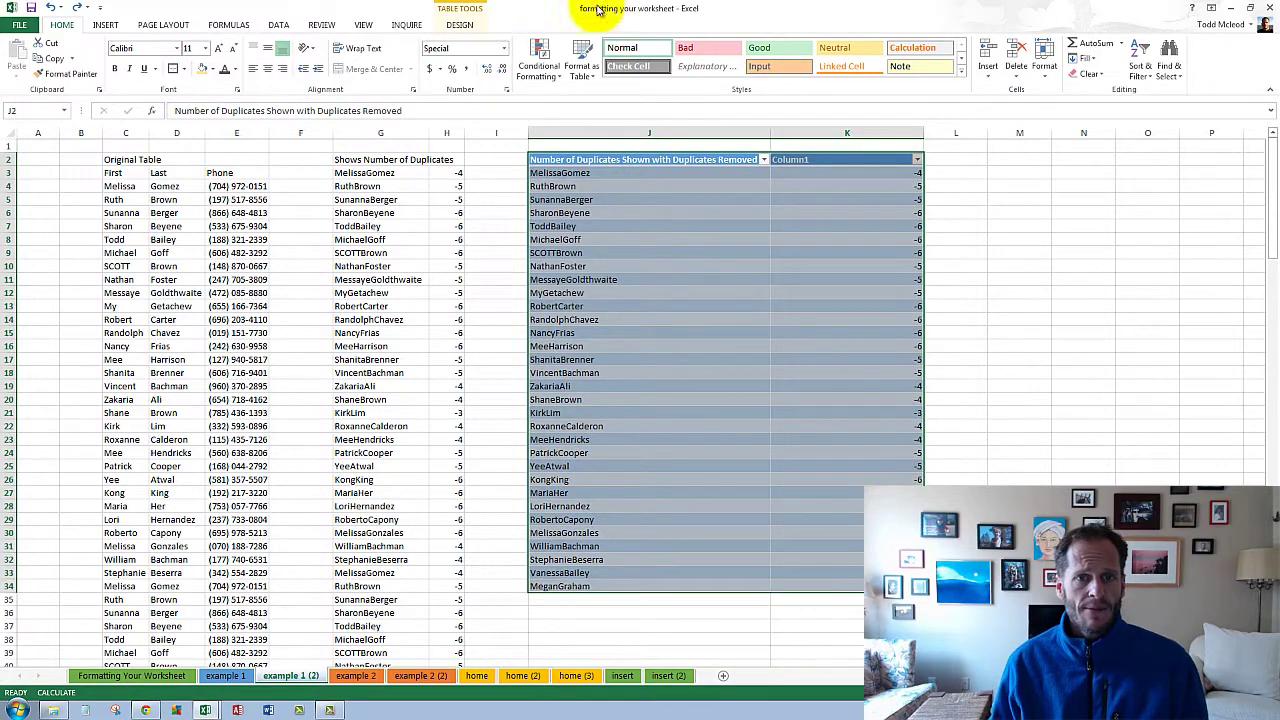
click(462, 24)
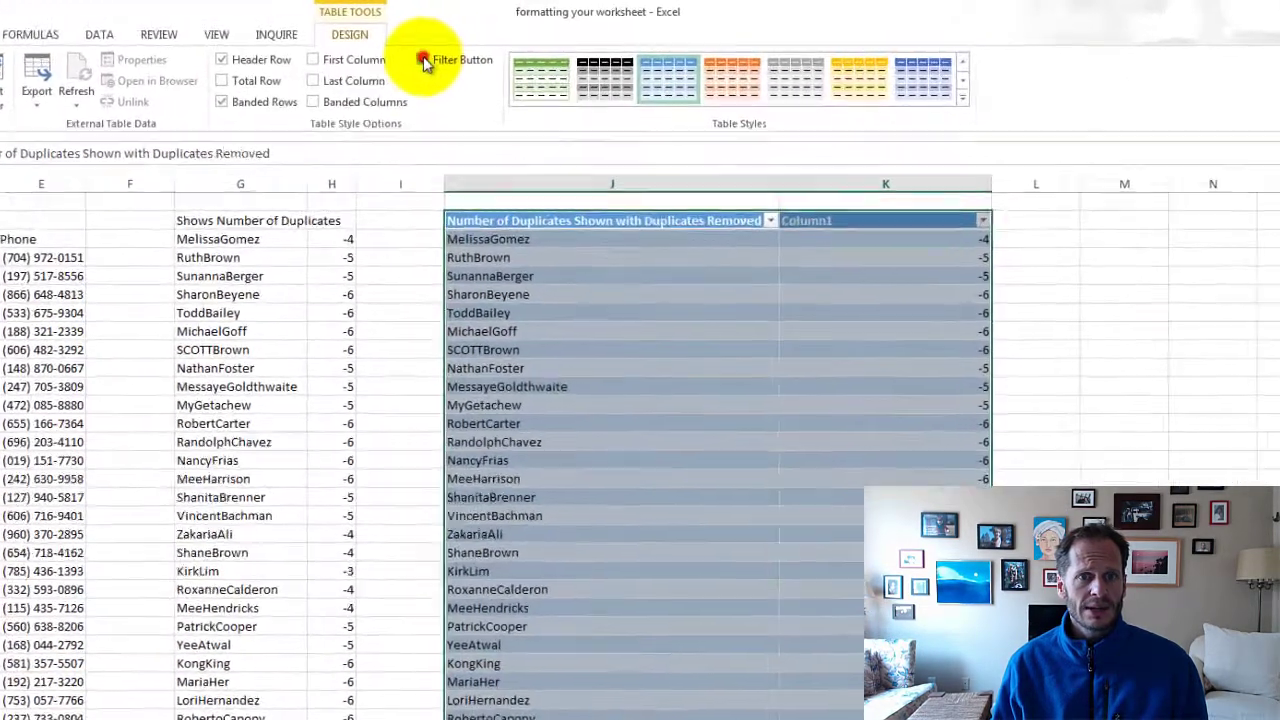
click(512, 43)
Step: Turn the table's banded rows off and back on, and toggle banded columns and the total row on and off in between
click(177, 111)
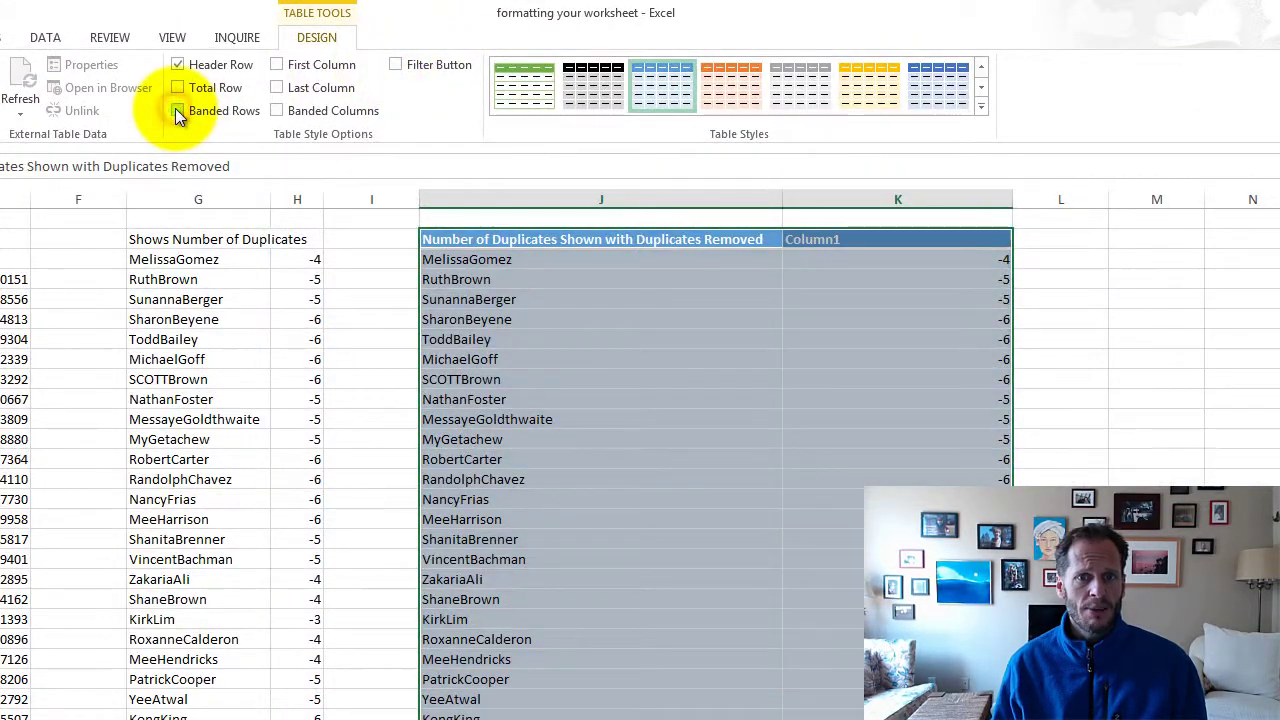
click(298, 110)
click(298, 110)
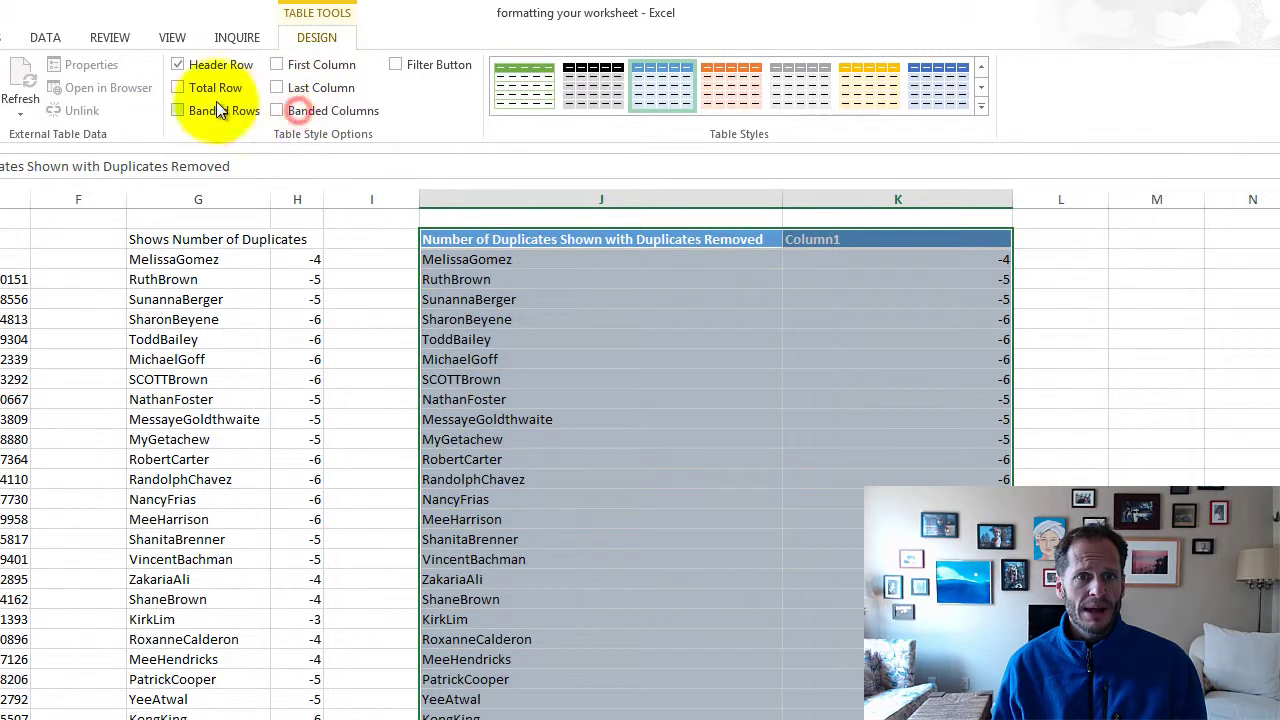
click(194, 91)
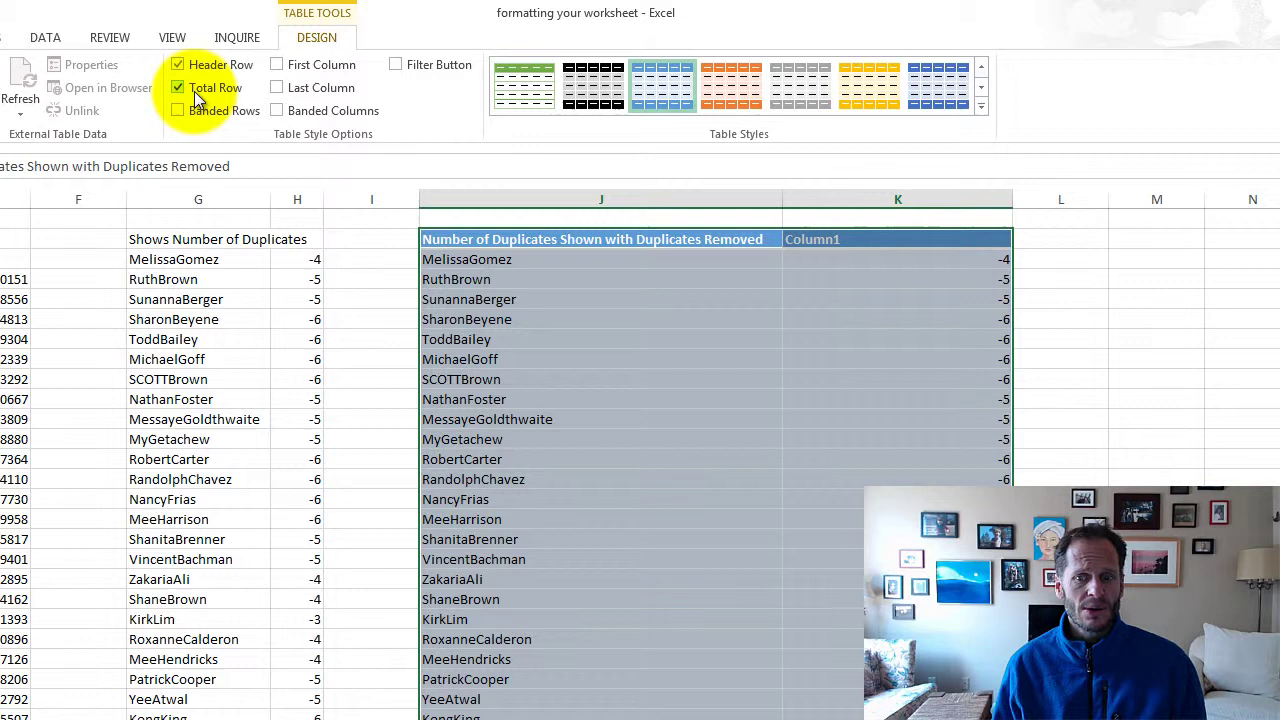
click(194, 91)
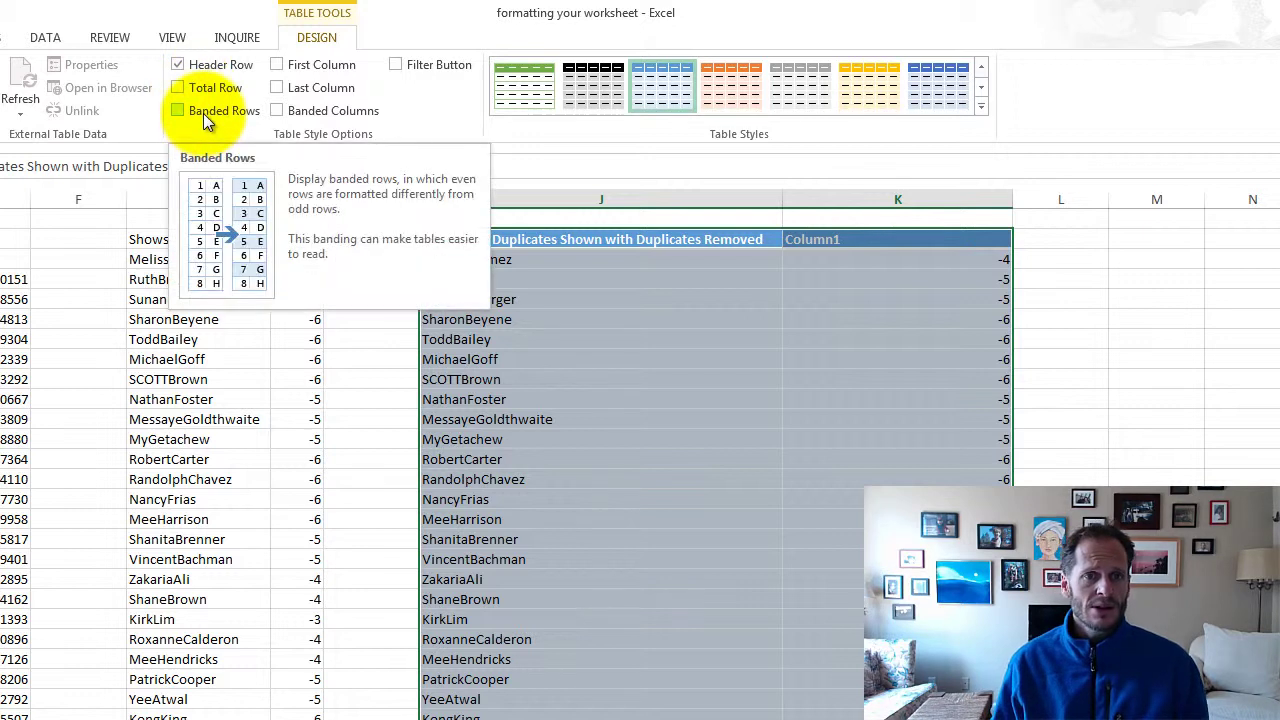
click(205, 112)
Step: Add a total row to the table, and turn its header row off and back on
click(196, 88)
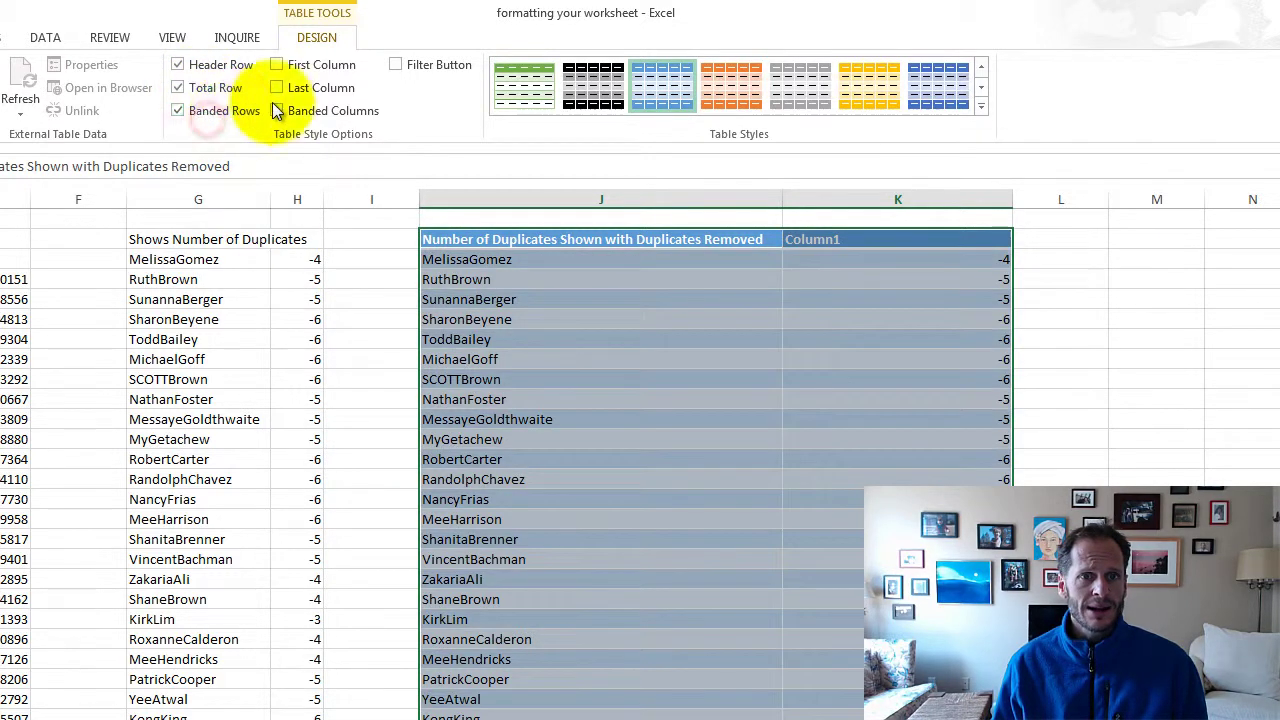
click(222, 67)
click(222, 67)
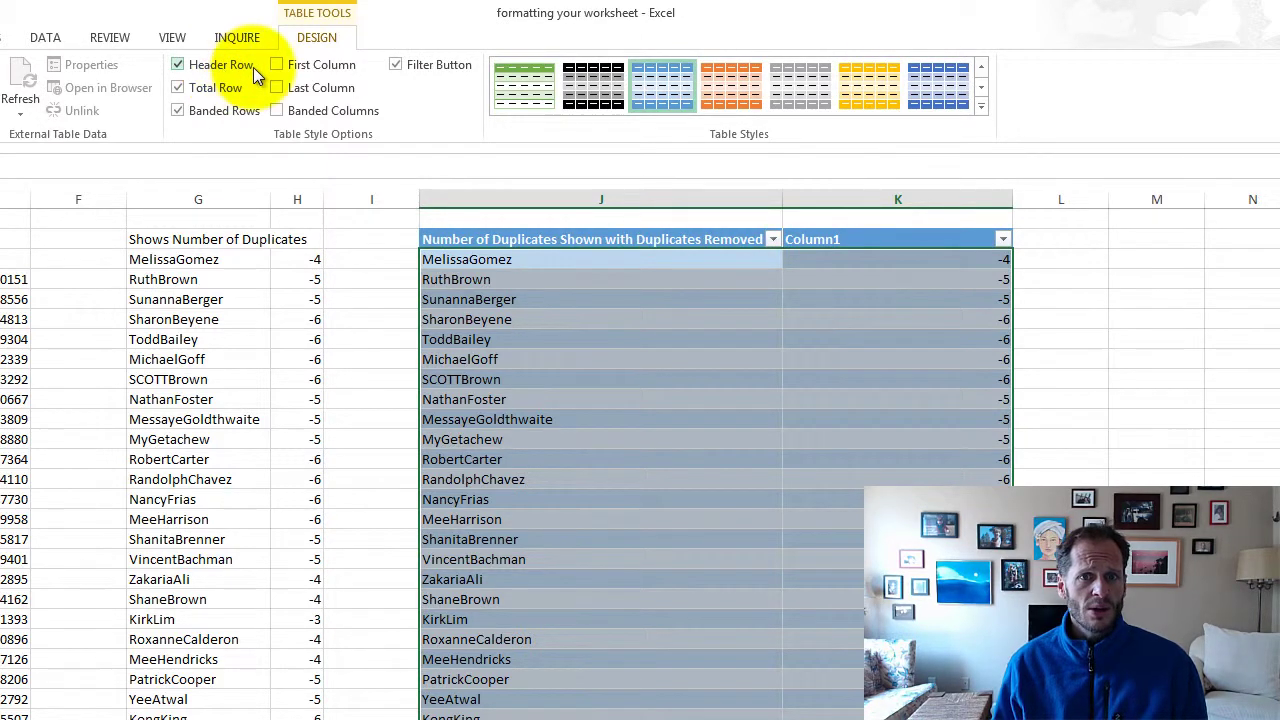
Step: Preview the Light, Medium and Dark styles in the full table style gallery without applying one
click(983, 106)
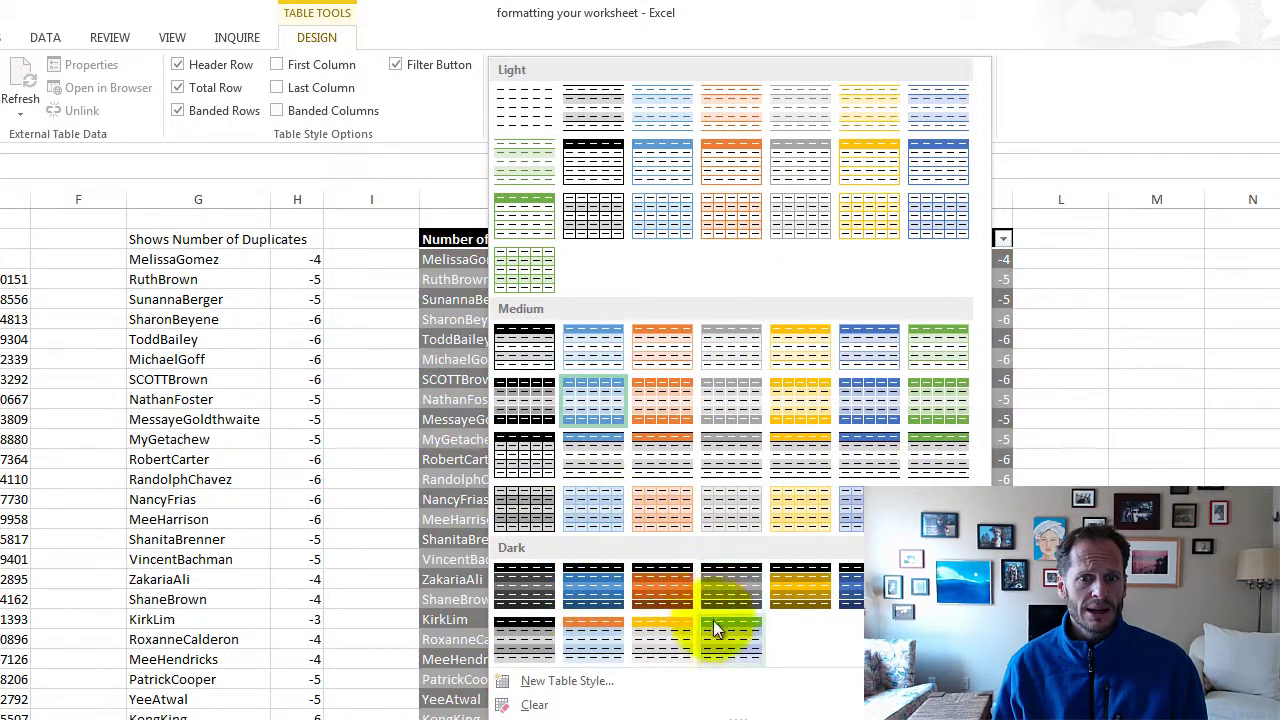
click(1130, 62)
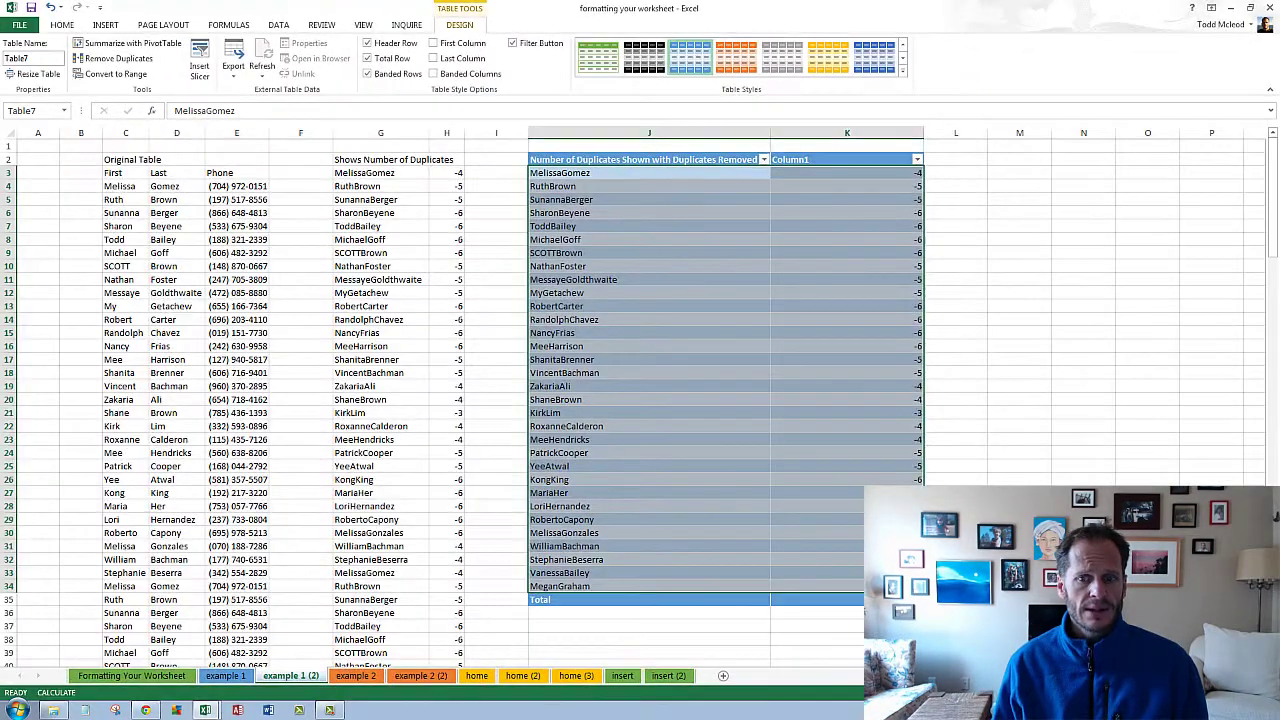
Step: Turn off the filter buttons for the J2:K35 table and convert it to a normal range
click(850, 719)
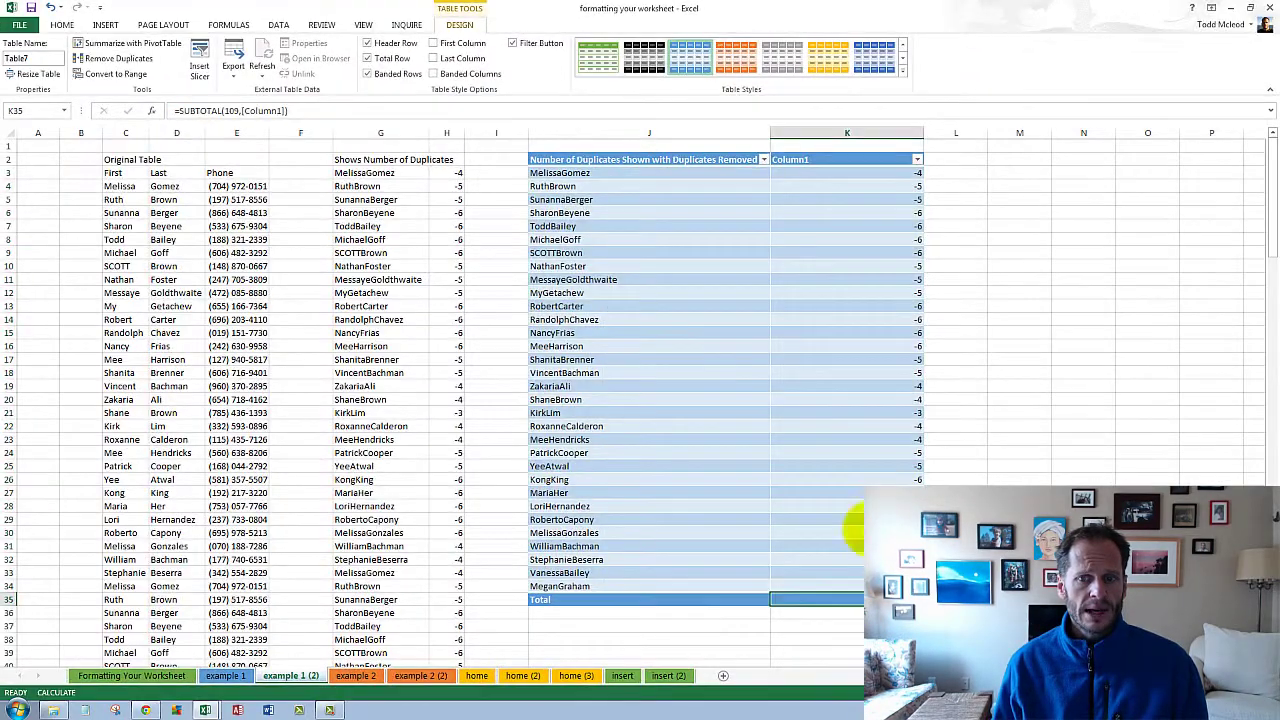
drag(850, 530, 672, 170)
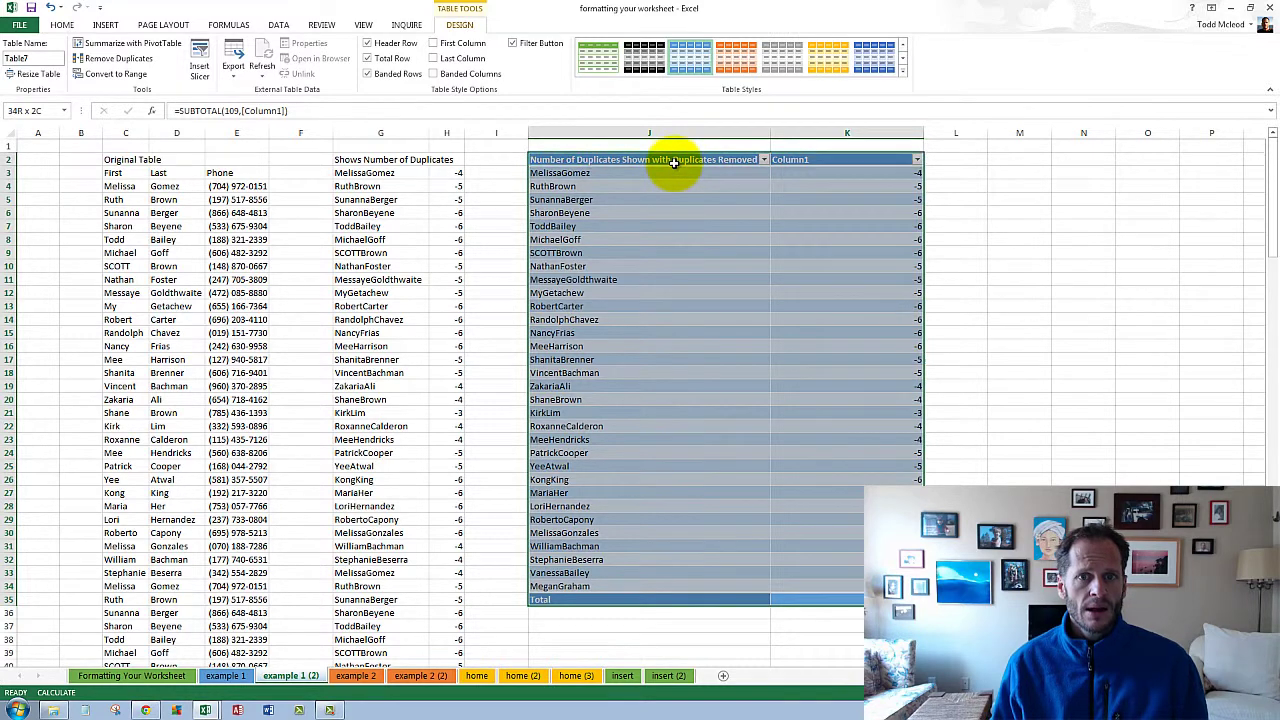
click(512, 43)
right_click(614, 194)
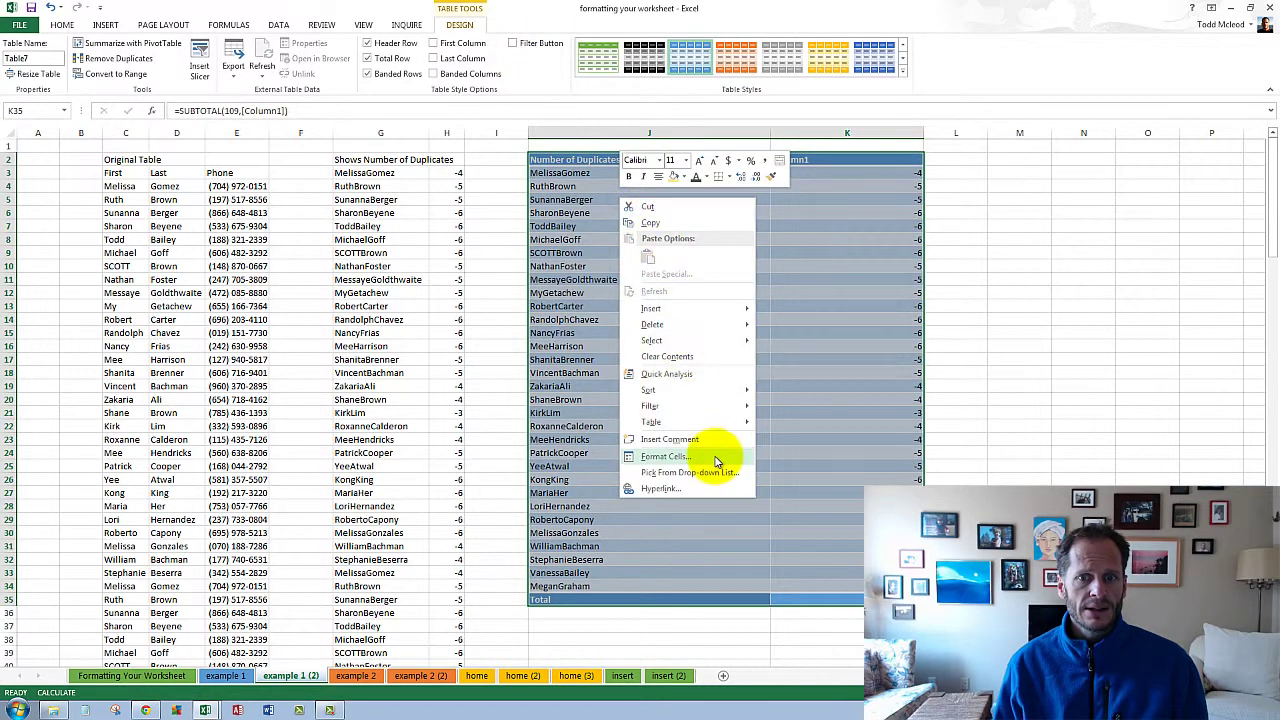
click(806, 437)
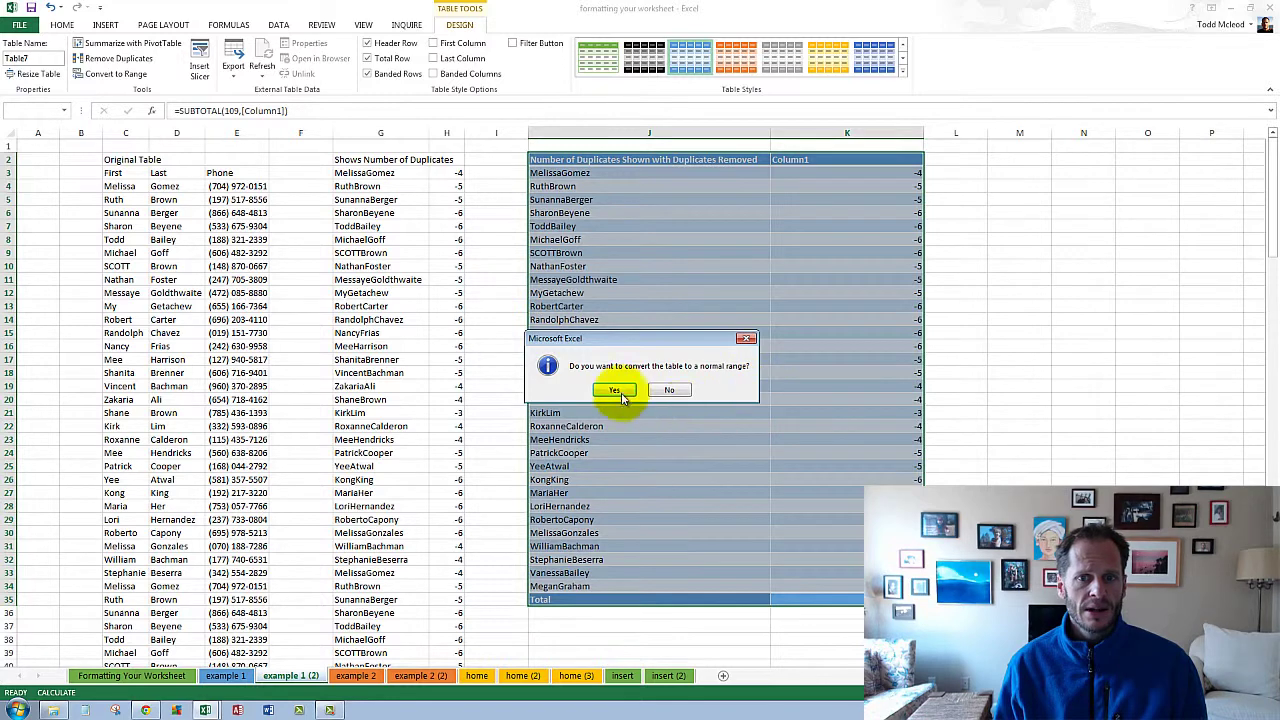
click(614, 389)
click(1068, 347)
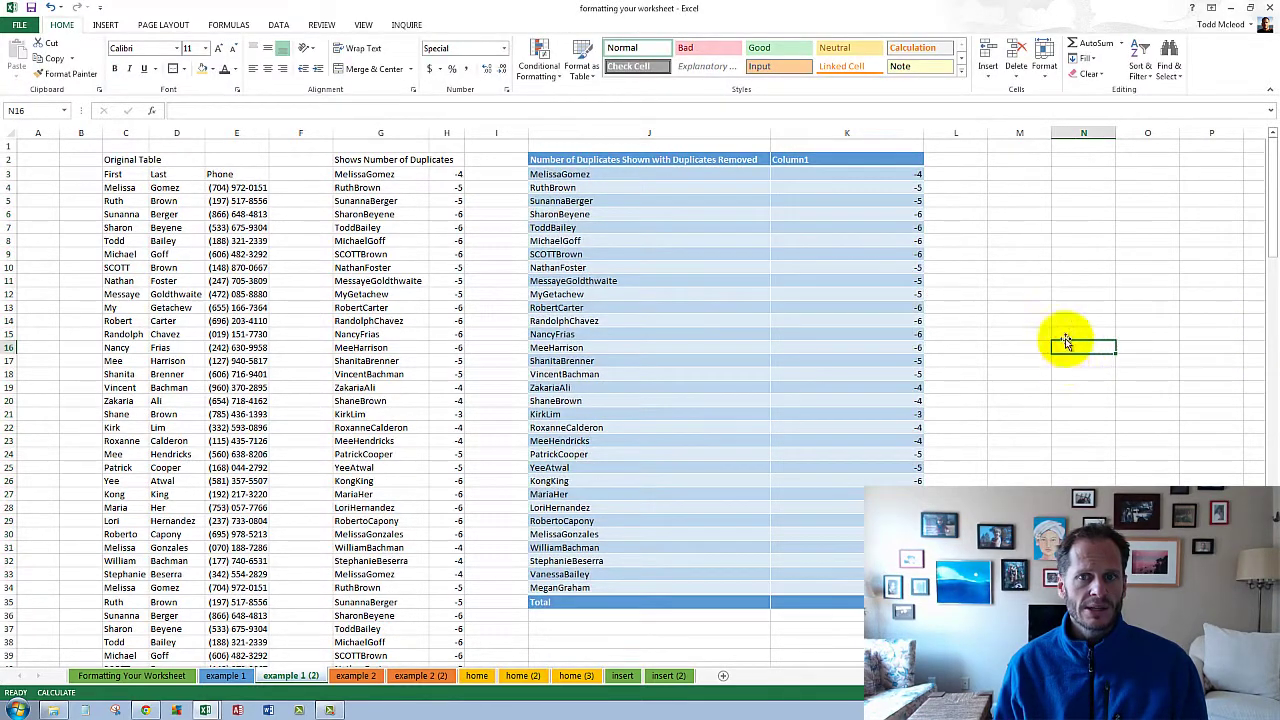
Step: Delete the Column1 header text from K2 of the converted range
click(824, 160)
key(BackSpace)
key(Return)
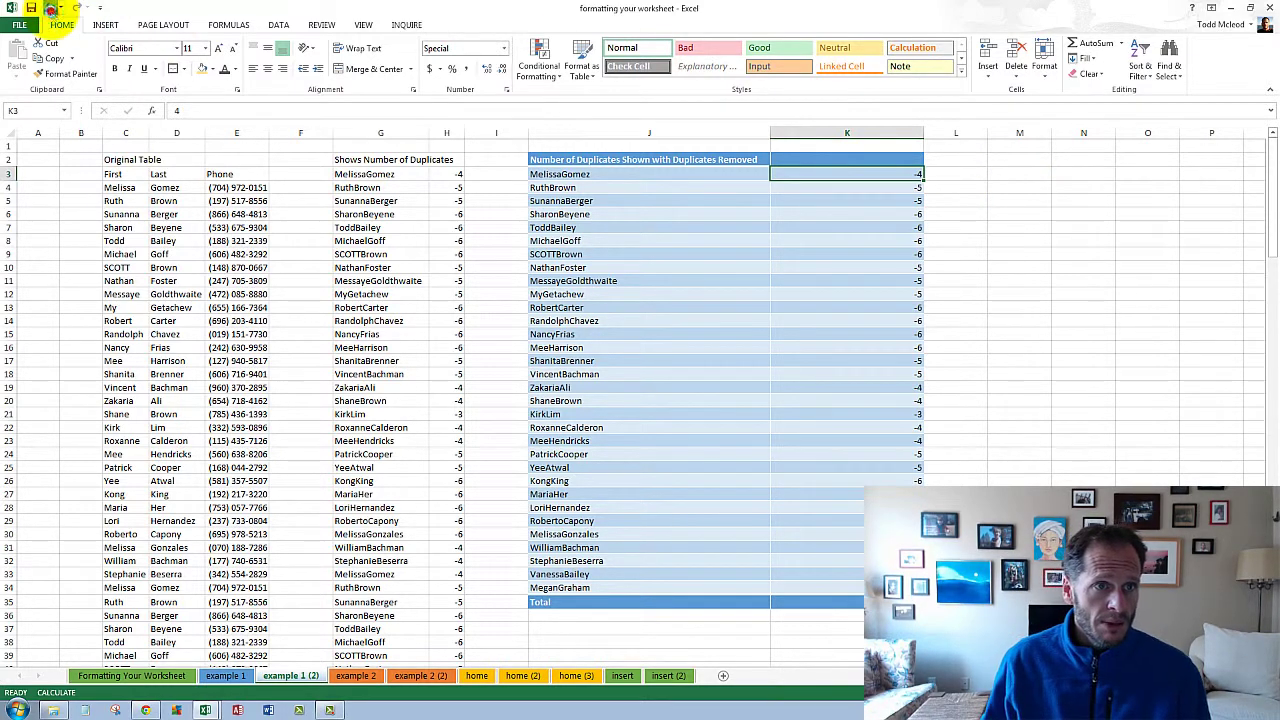
Step: Undo the header deletion, the range conversion, the table option changes and the Format as Table applied to J2:K34
click(50, 9)
click(50, 9)
click(51, 12)
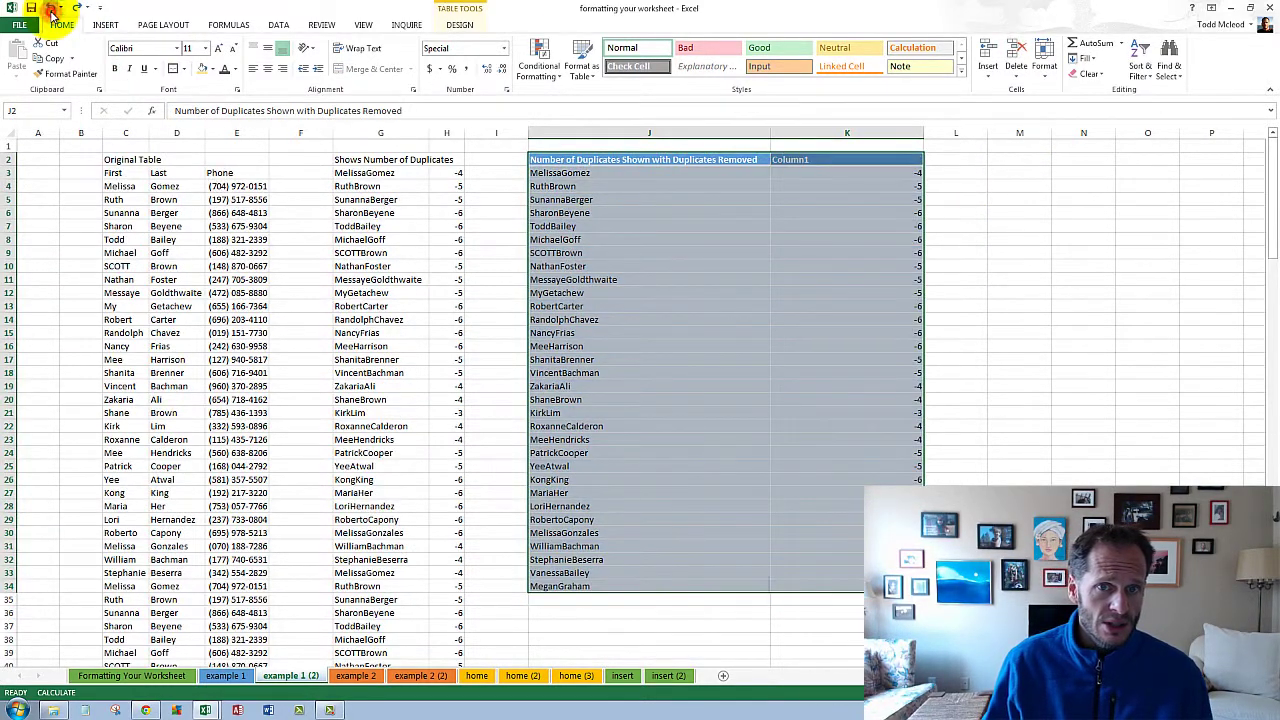
click(51, 10)
click(51, 10)
click(51, 10)
click(51, 10)
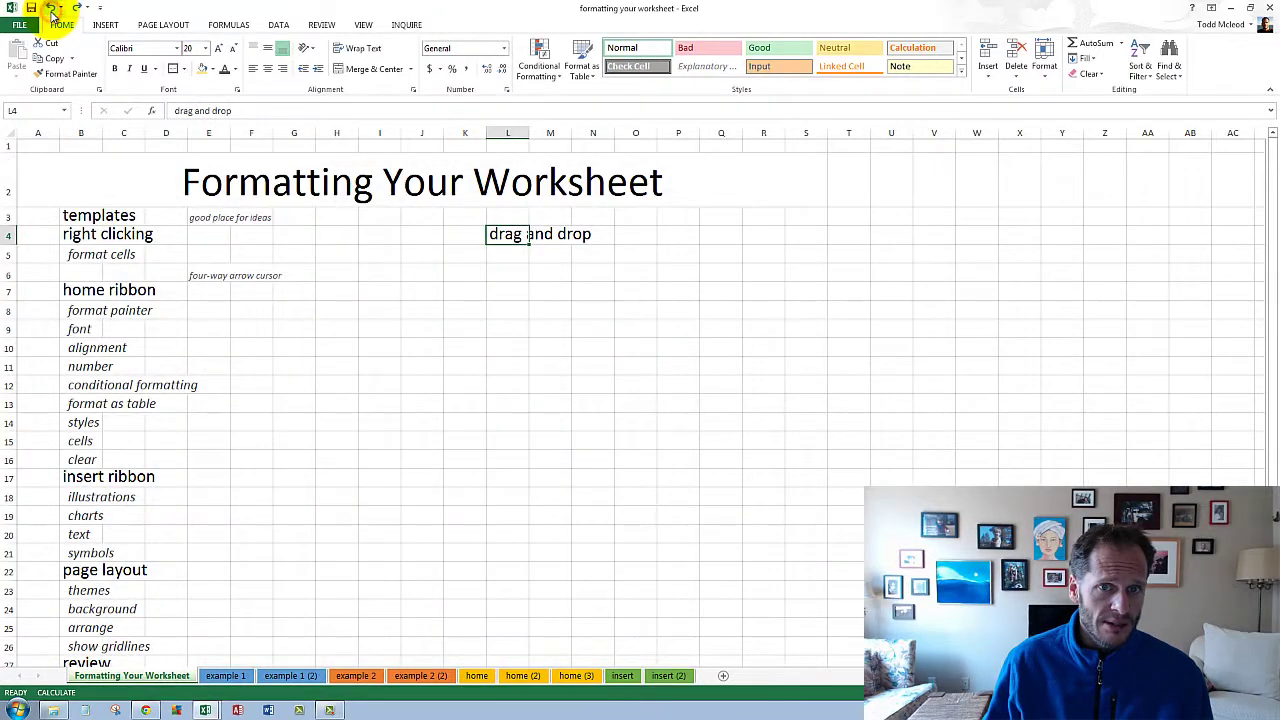
click(76, 9)
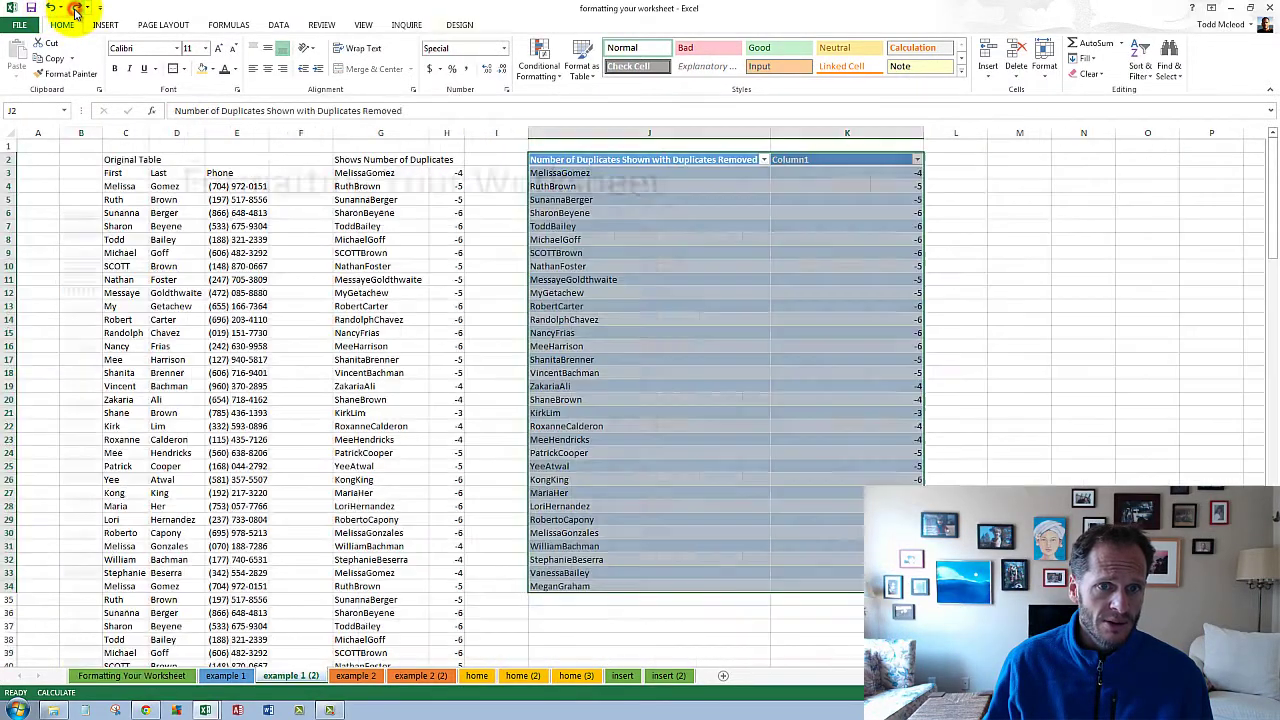
click(50, 9)
click(400, 263)
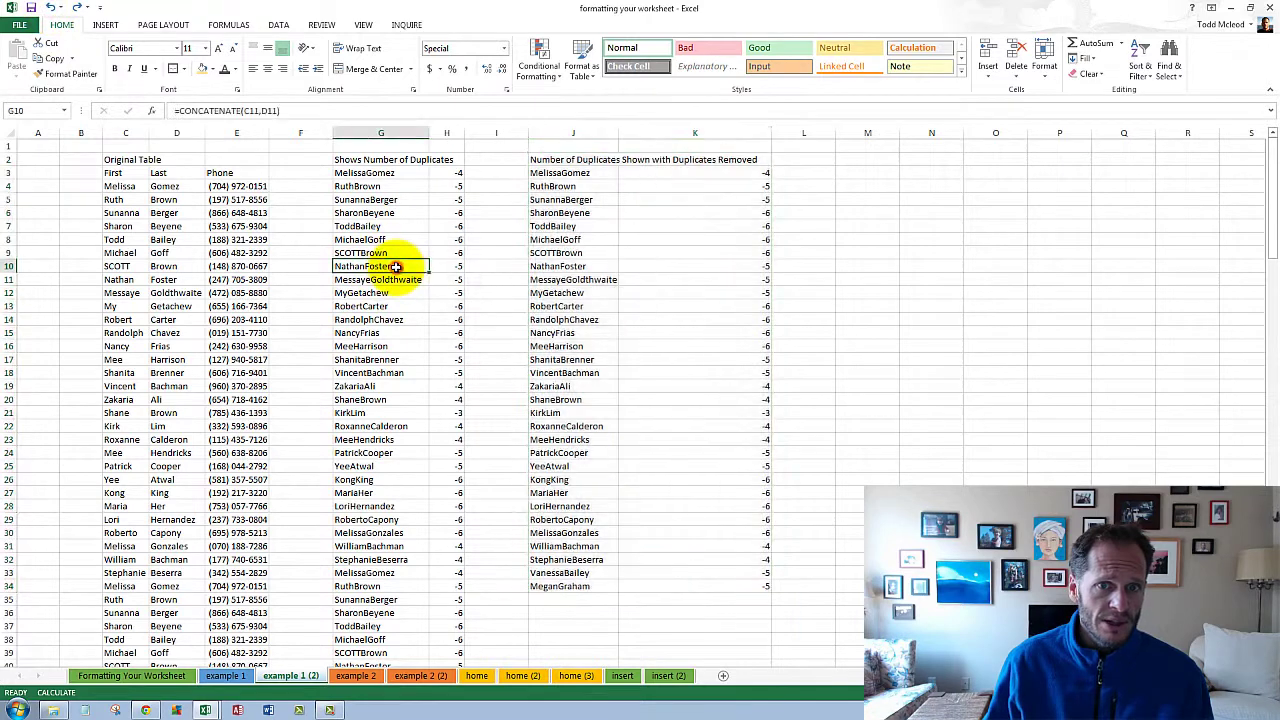